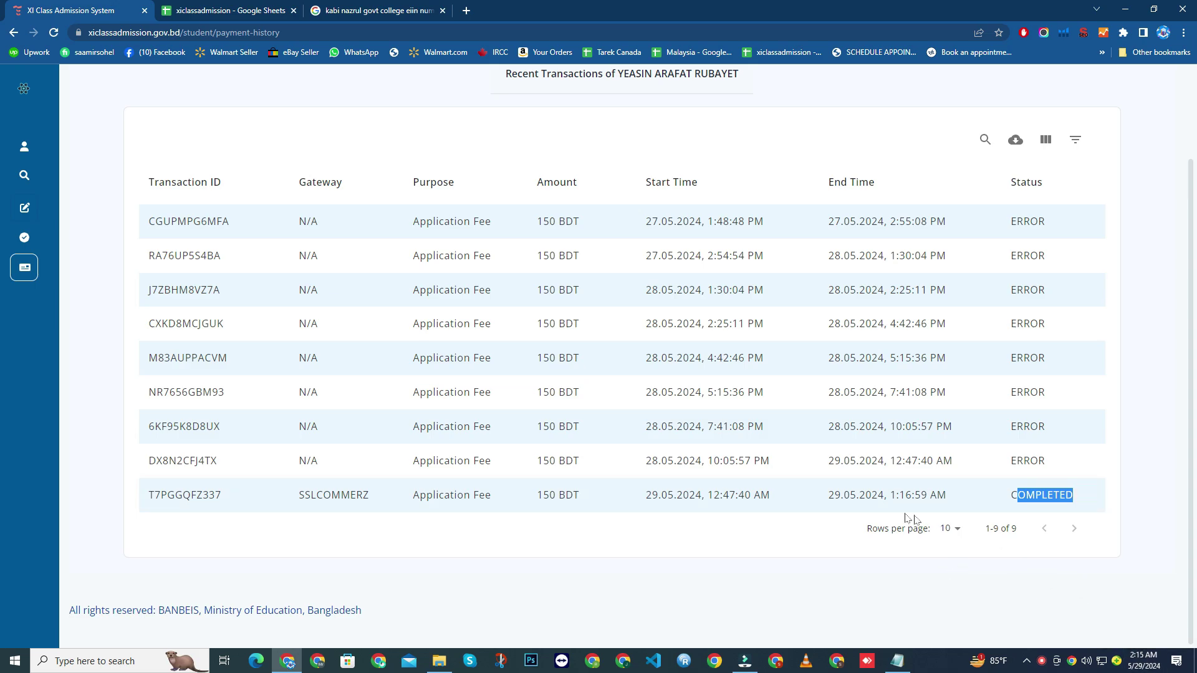
Step: Examine the completed application fee transaction and its end time in the payment history
left_click_drag(820, 499, 947, 496)
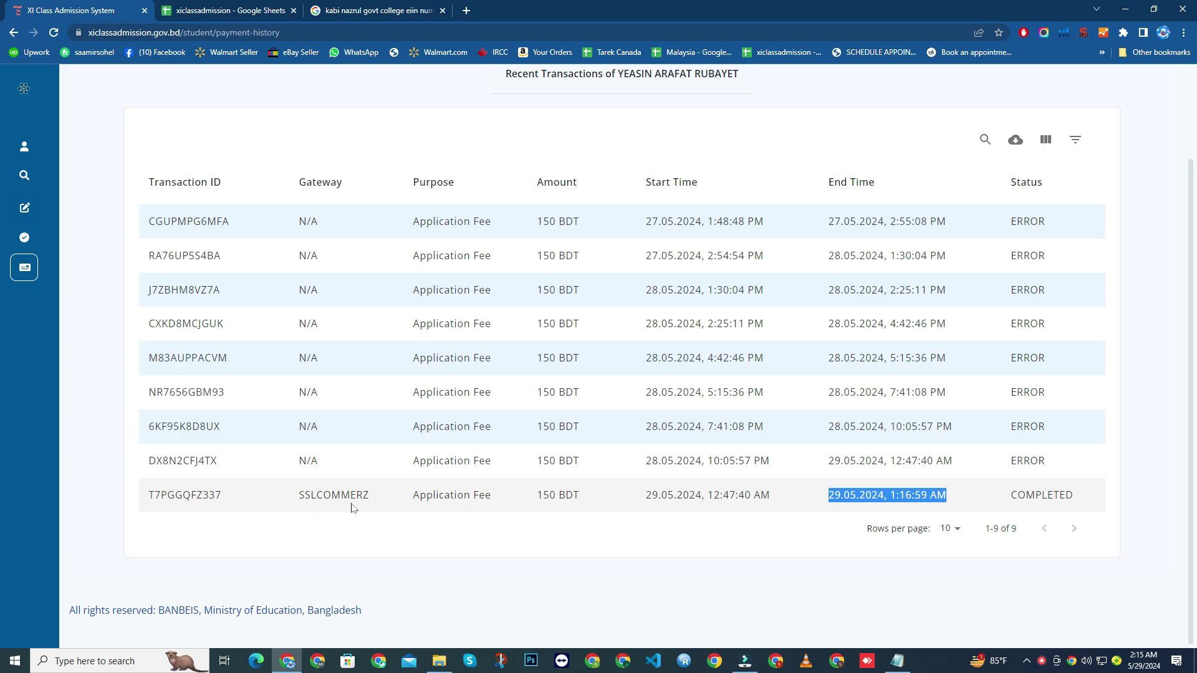
scroll(813, 452, "up", 4)
scroll(810, 462, "down", 4)
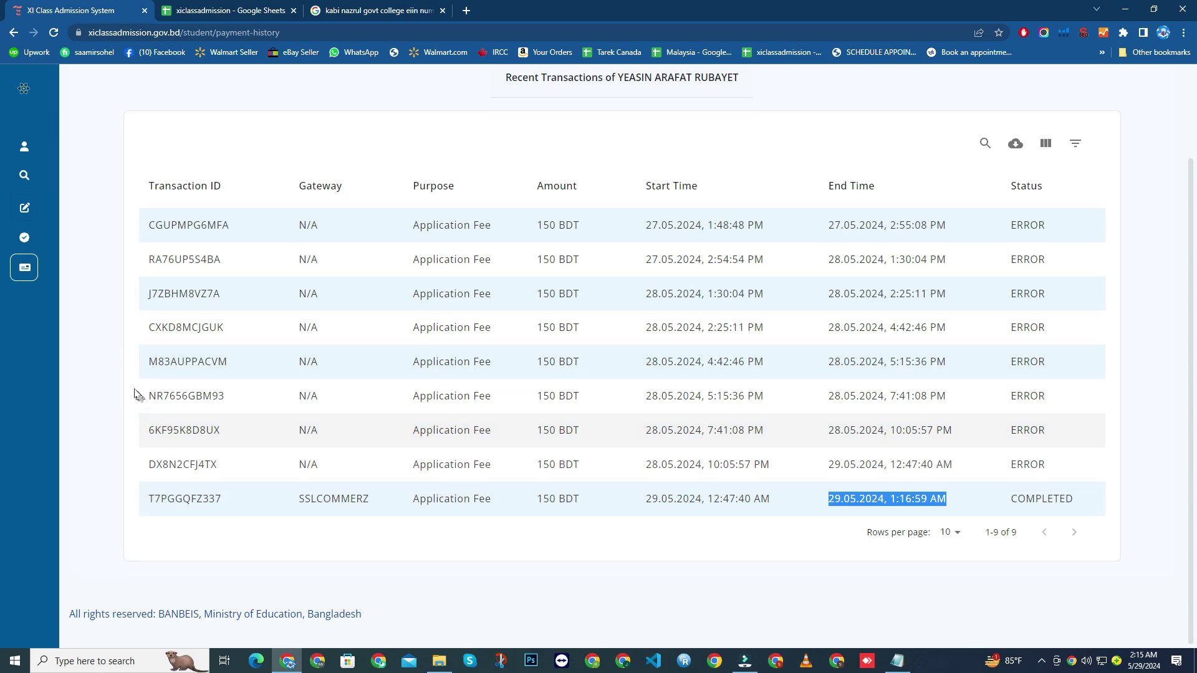
Step: Open the Submit Application Fee page to check the application fee status
scroll(93, 343, "up", 2)
left_click(80, 208)
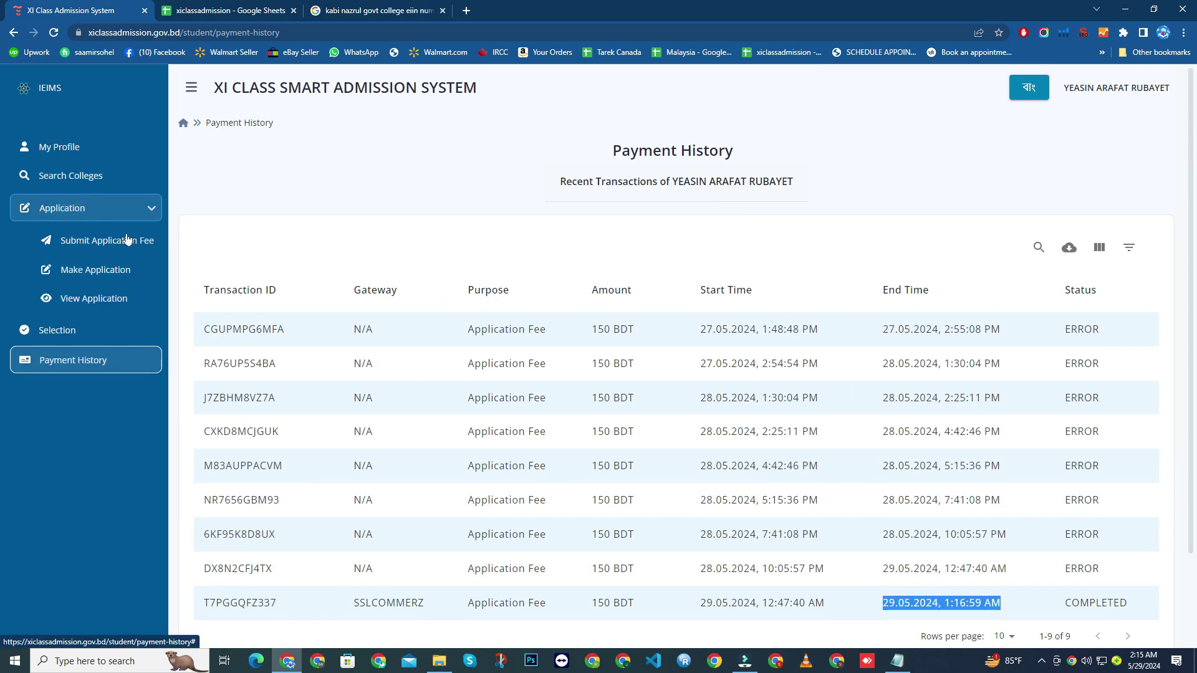
left_click(131, 246)
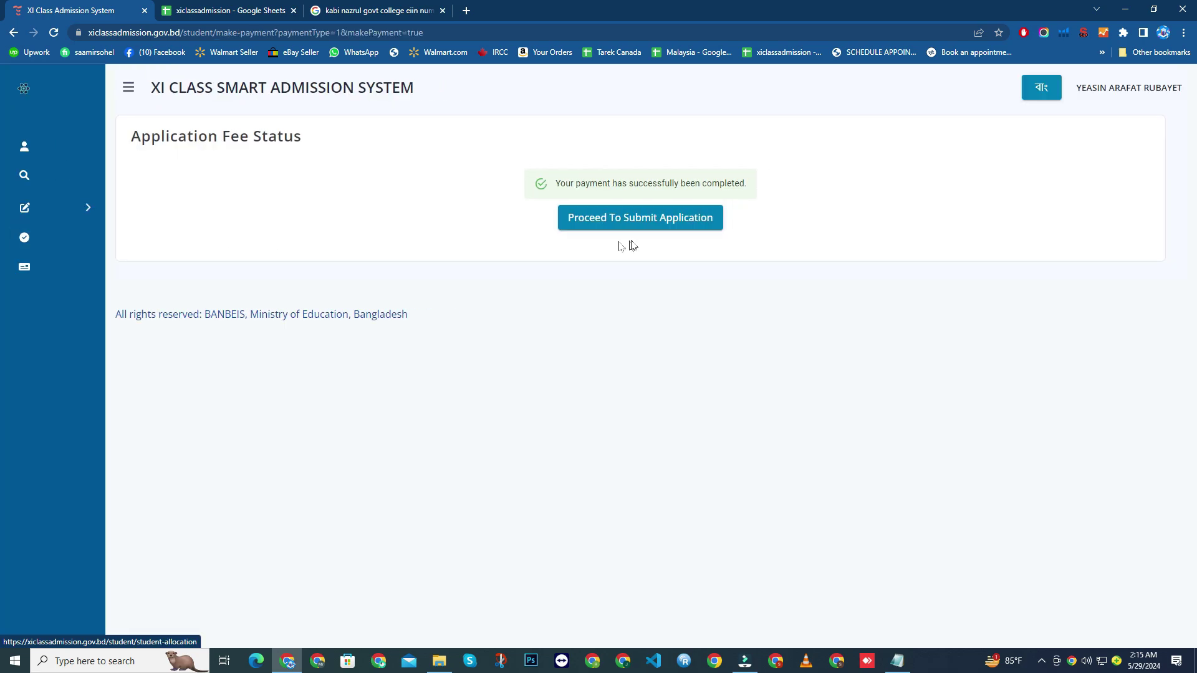
Step: Open the Make Application form for choosing colleges
mouse_move(30, 220)
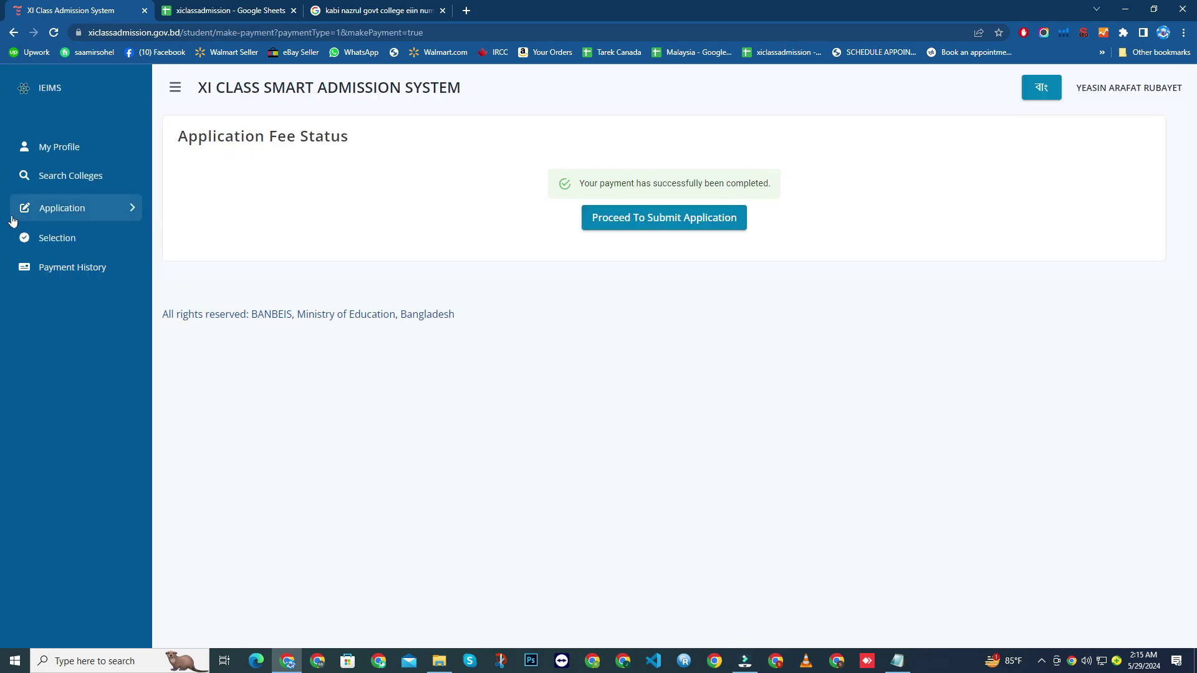
left_click(126, 211)
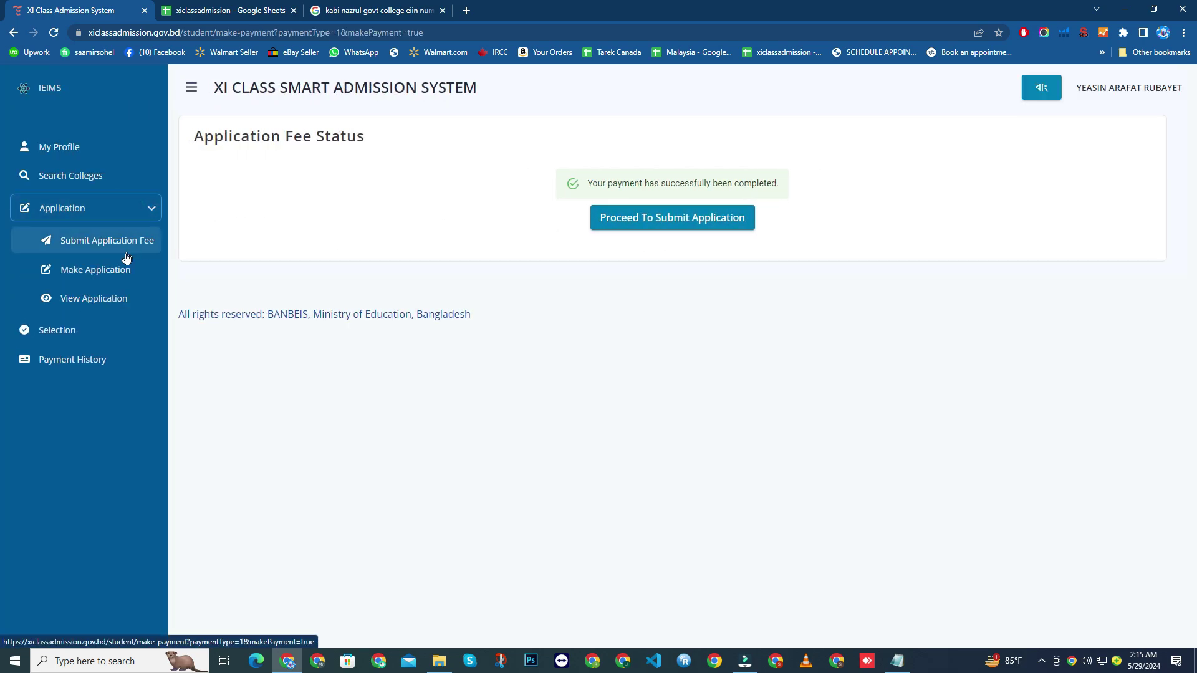
left_click(110, 275)
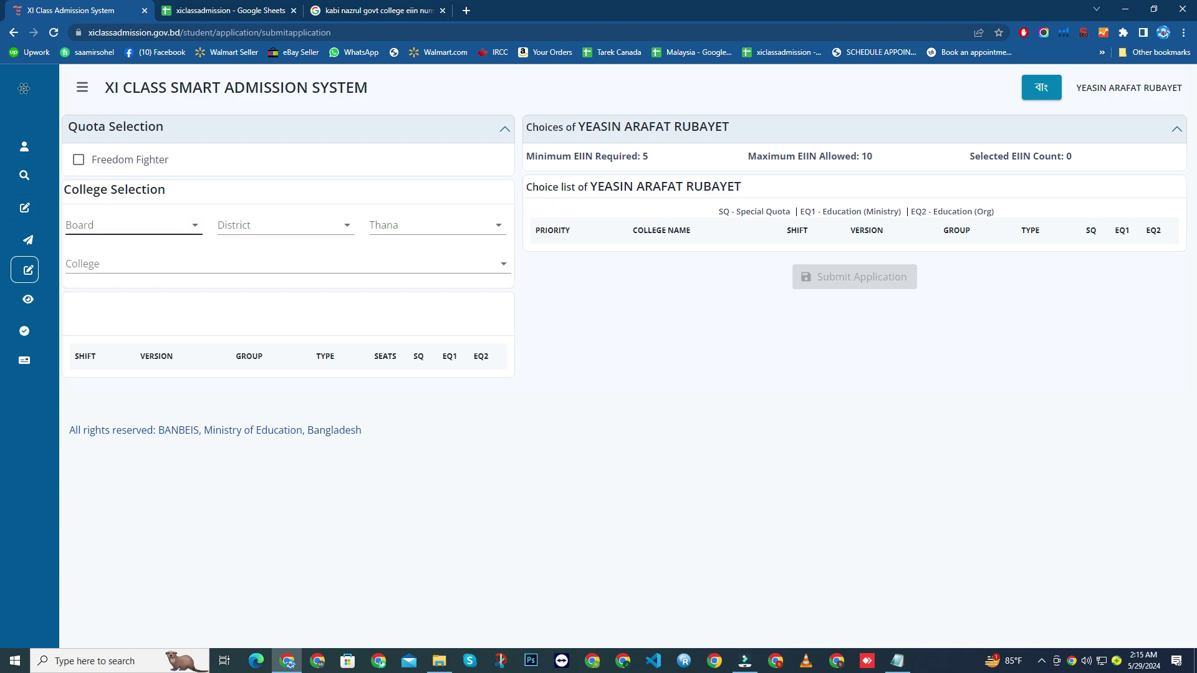
Step: Set the college selection's board to Dhaka and its district to Dhaka Mahanagari
left_click(195, 230)
left_click(115, 260)
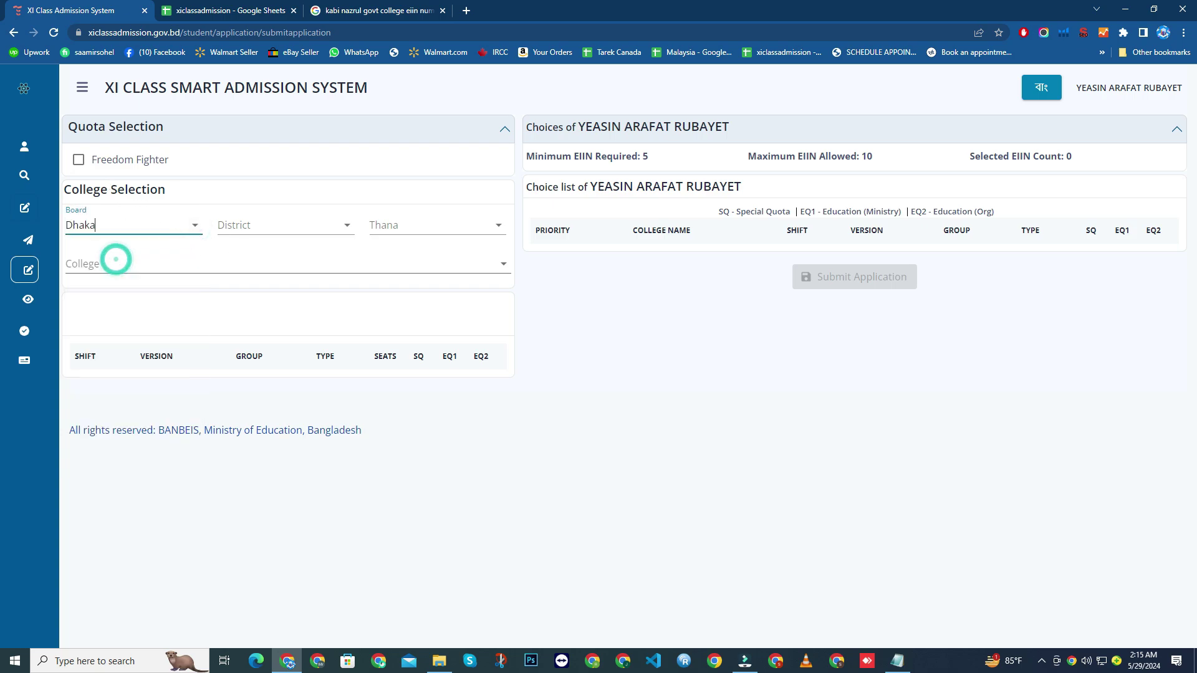
left_click(344, 227)
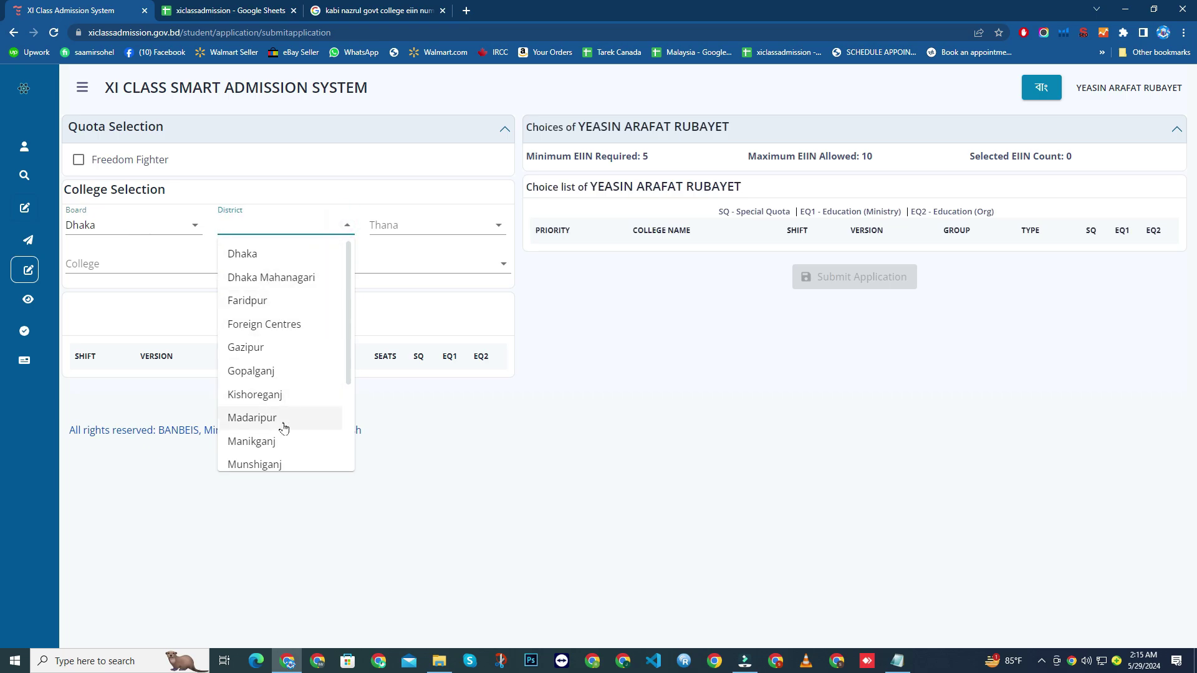
scroll(284, 424, "down", 2)
scroll(285, 430, "up", 3)
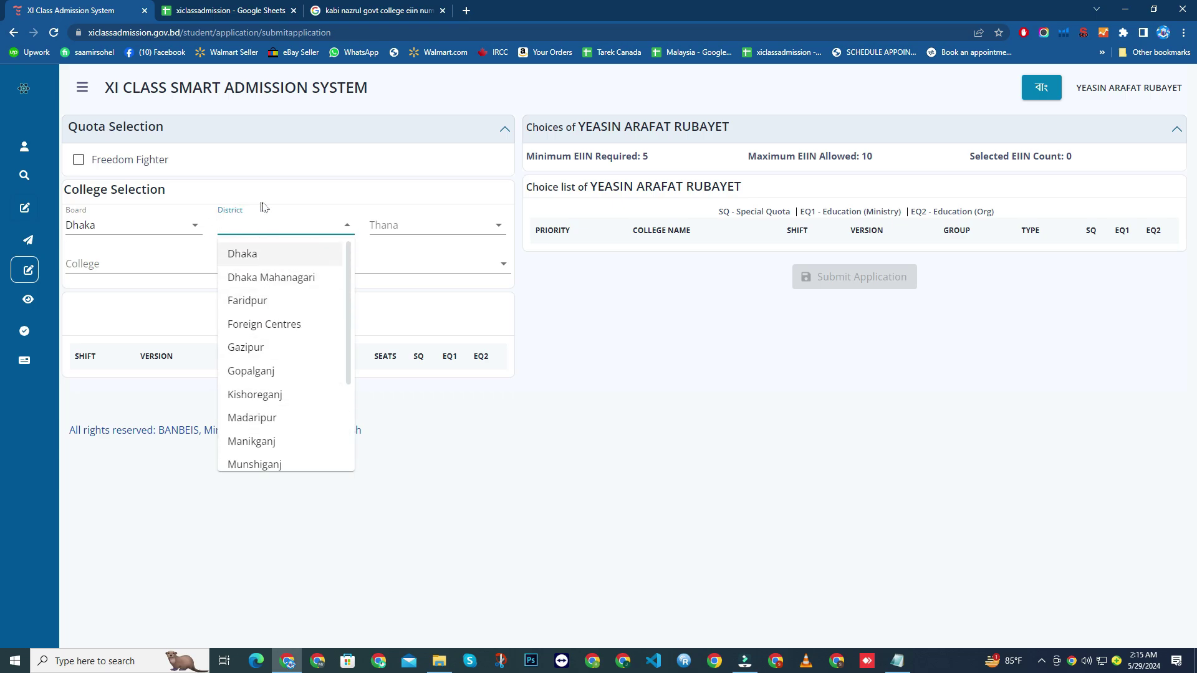
left_click(291, 278)
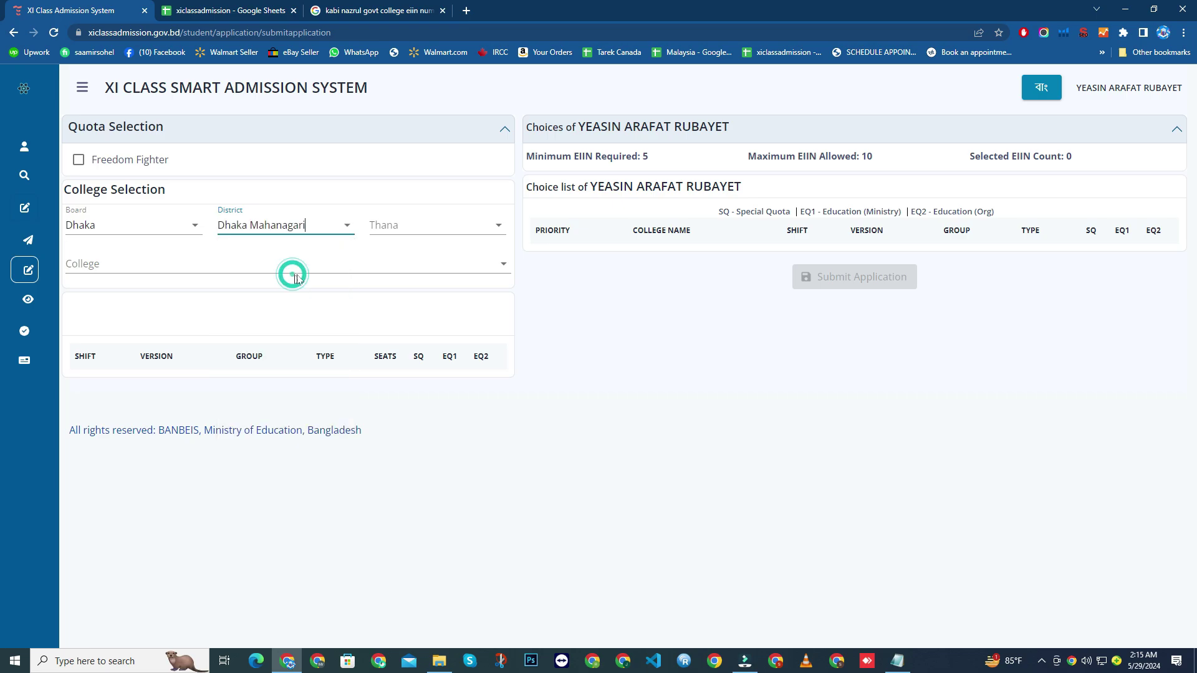
Step: Add the Science group of Shaheed Begum Sheikh Fazilatun Nessa Mujib Govt. College in Hazaribagh thana to the choice list
left_click(496, 225)
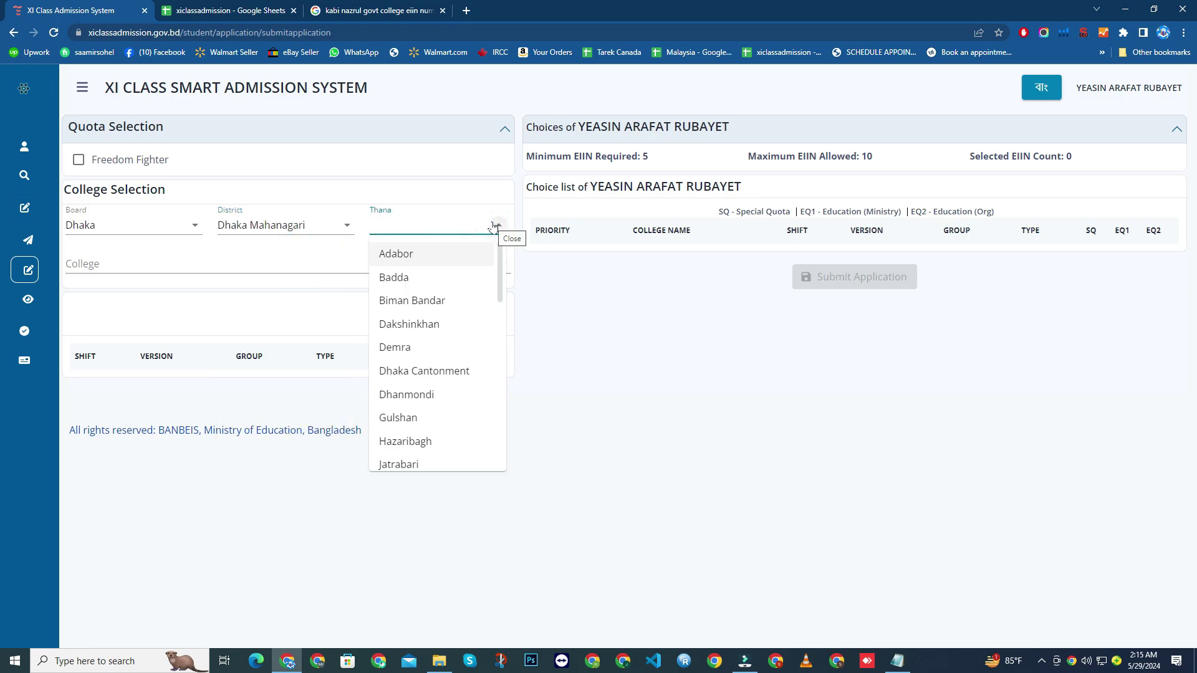
scroll(449, 329, "down", 1)
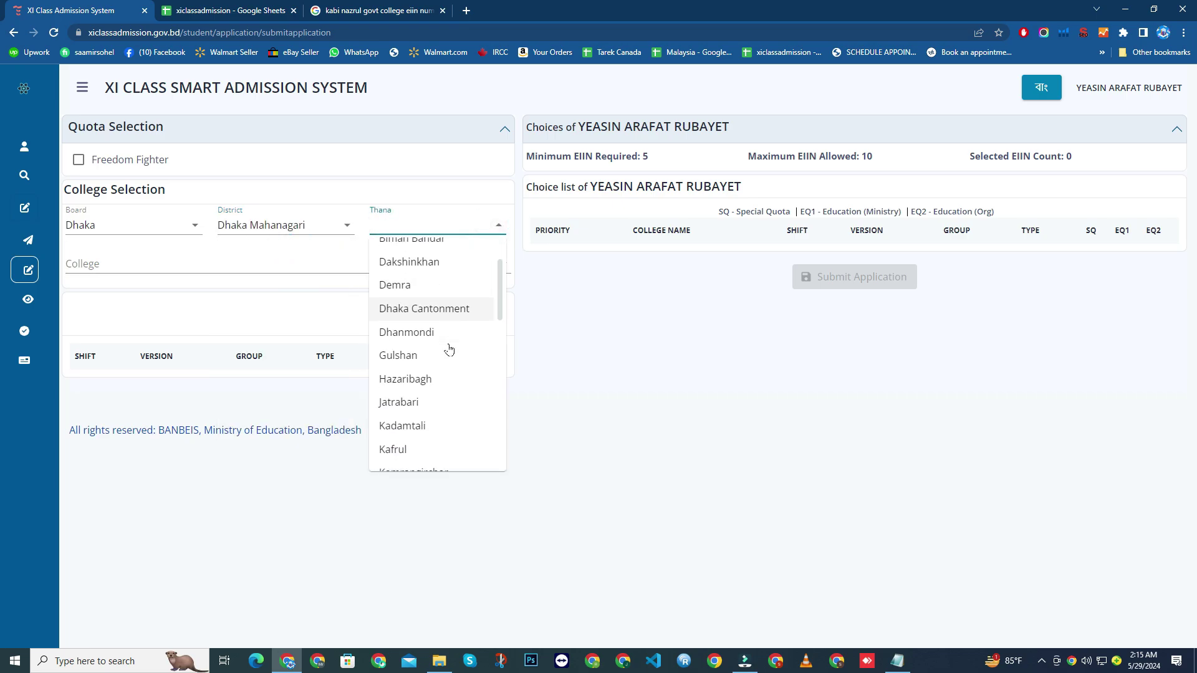
left_click(424, 380)
left_click(496, 264)
left_click(200, 315)
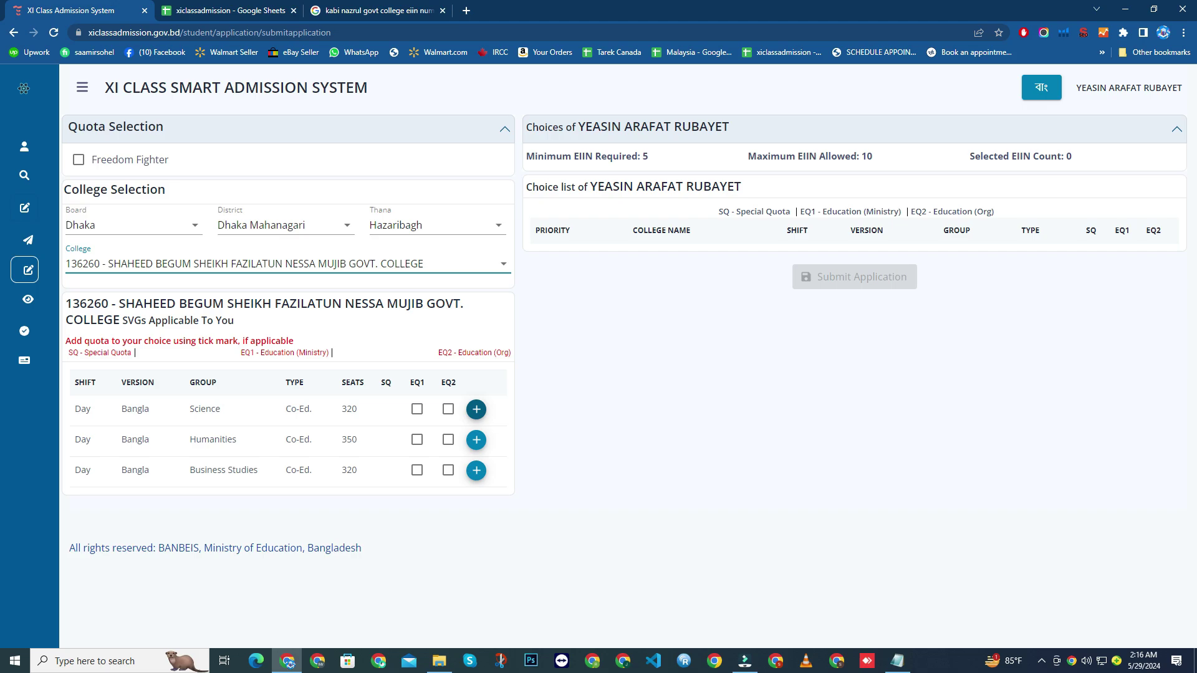
left_click(476, 412)
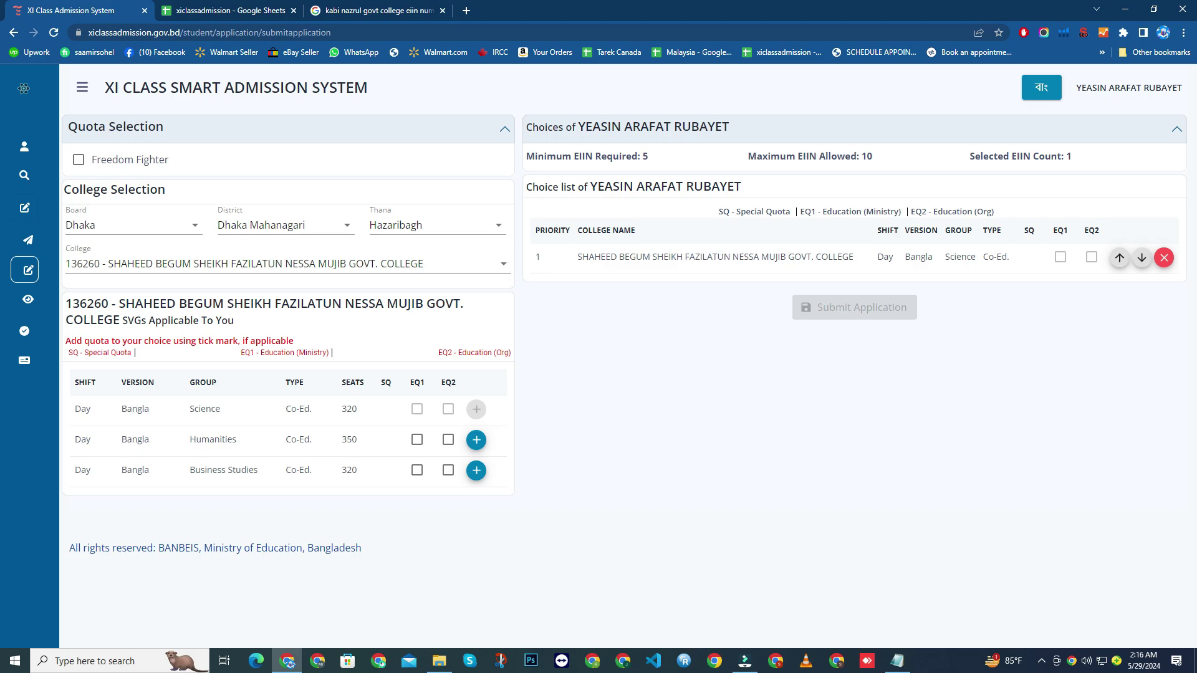
Step: Add the Science group of Lalbagh Govt. Model School and College in Lalbagh thana to the choice list
left_click(490, 226)
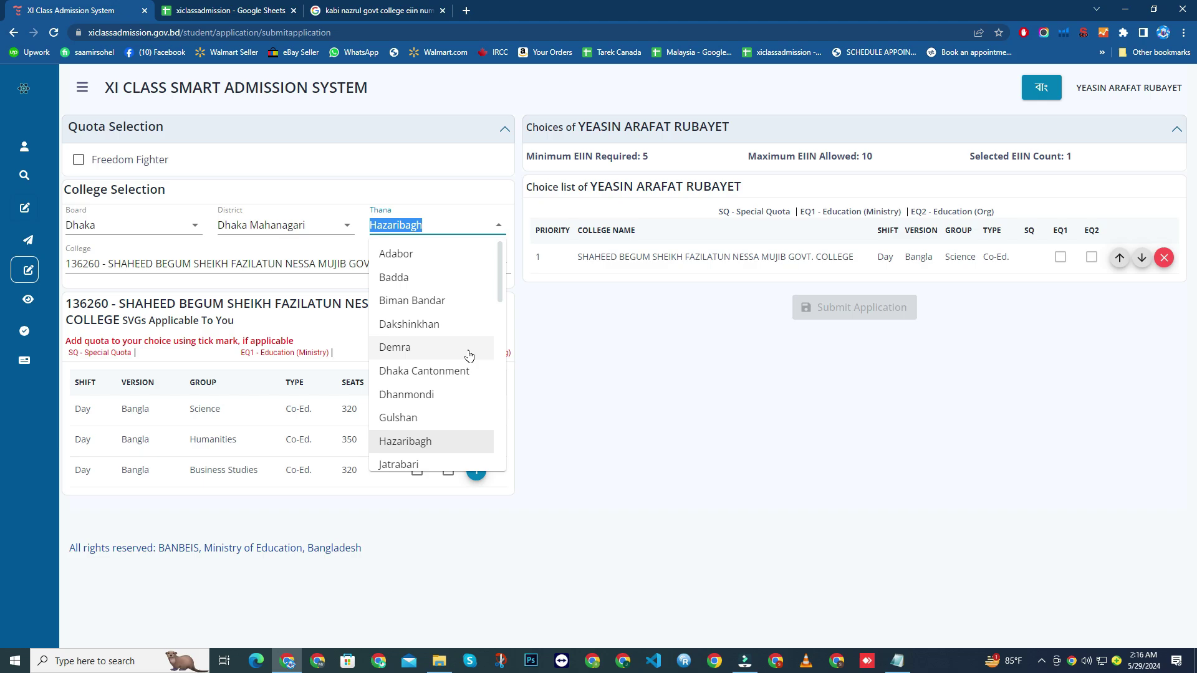
scroll(468, 356, "down", 5)
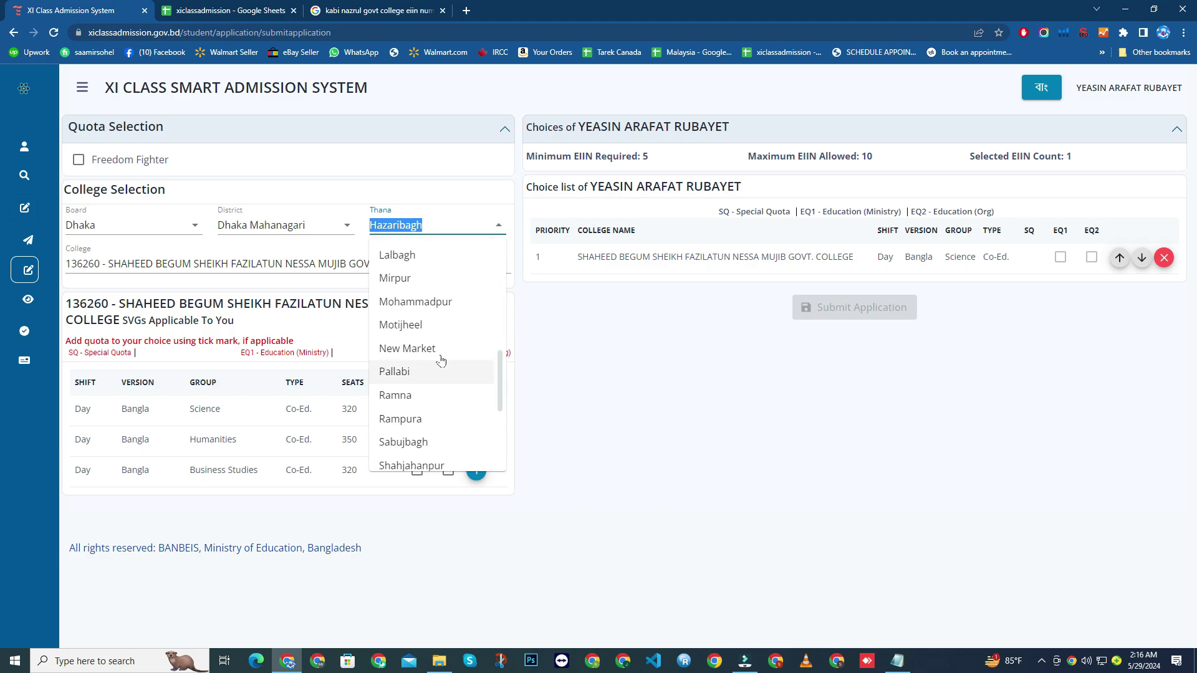
left_click(406, 255)
left_click(502, 264)
scroll(337, 405, "down", 2)
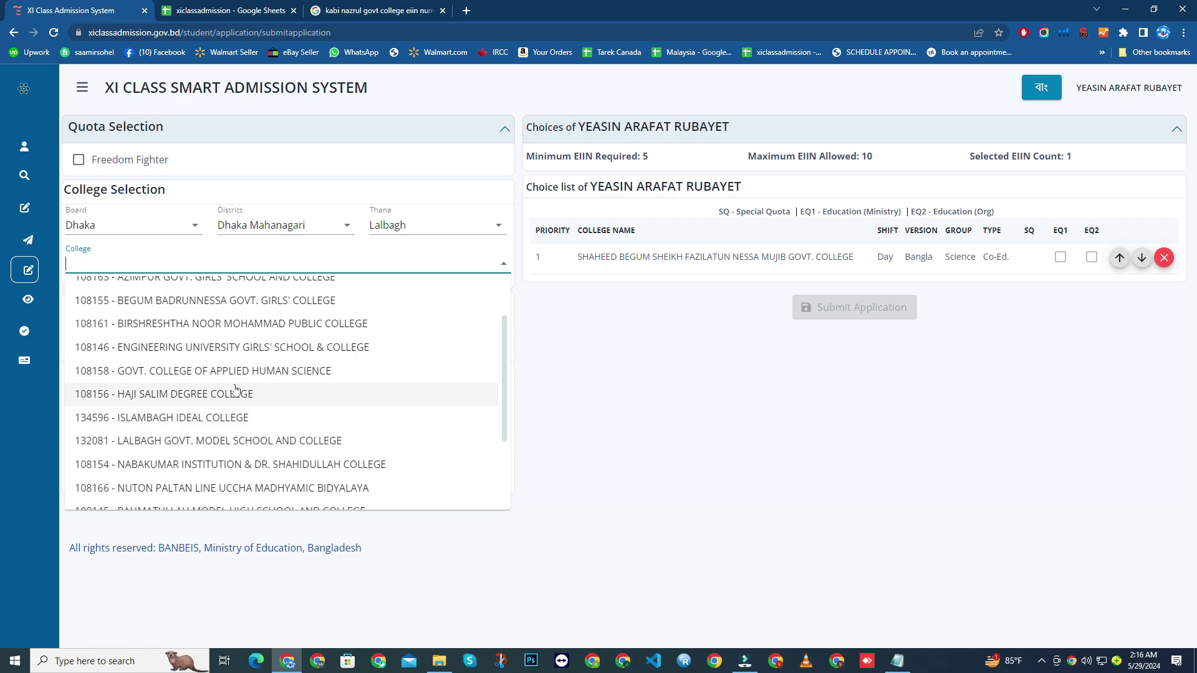
scroll(212, 399, "down", 1)
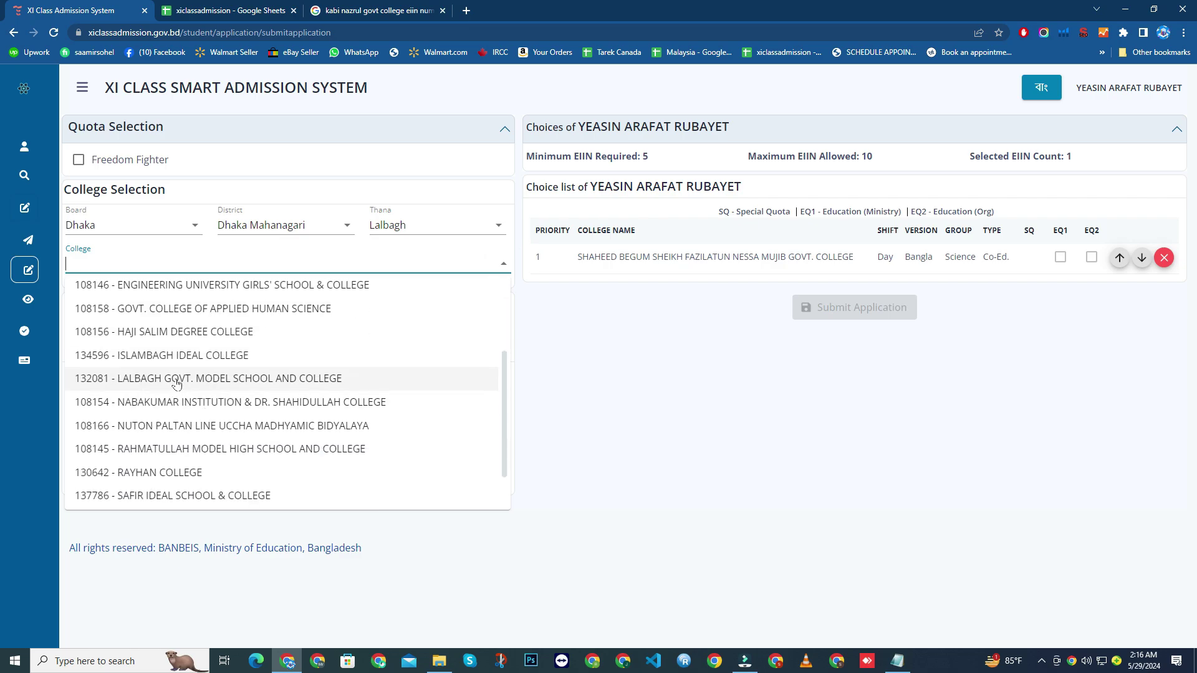
left_click(255, 385)
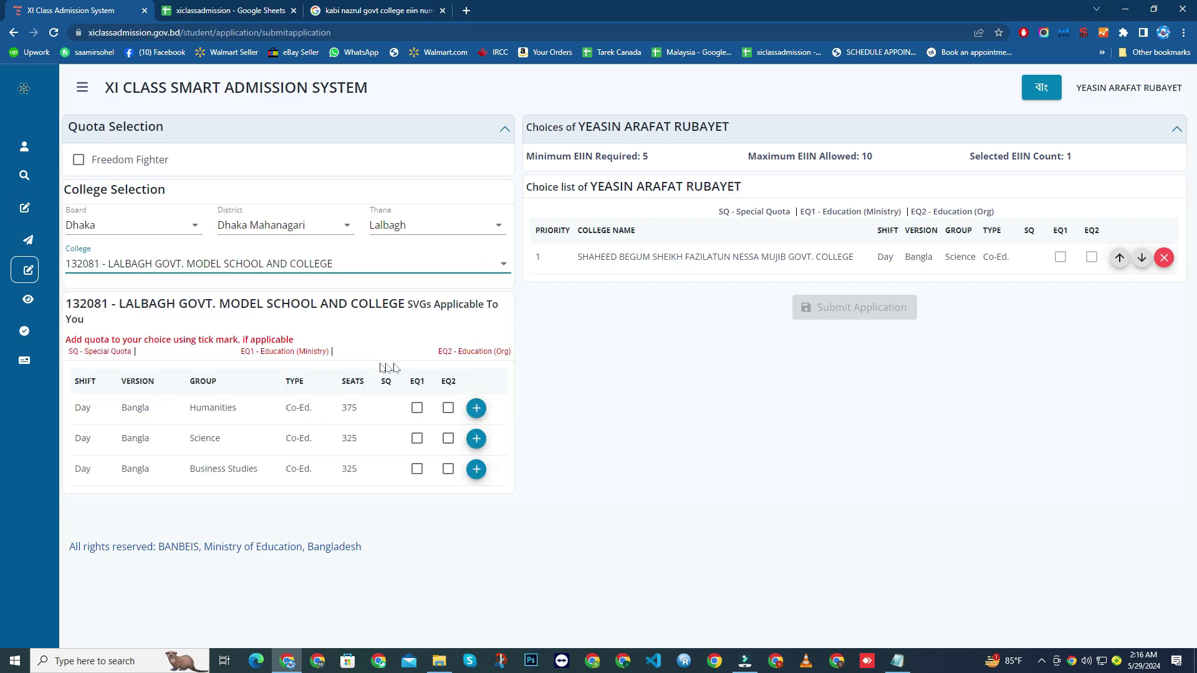
left_click(476, 439)
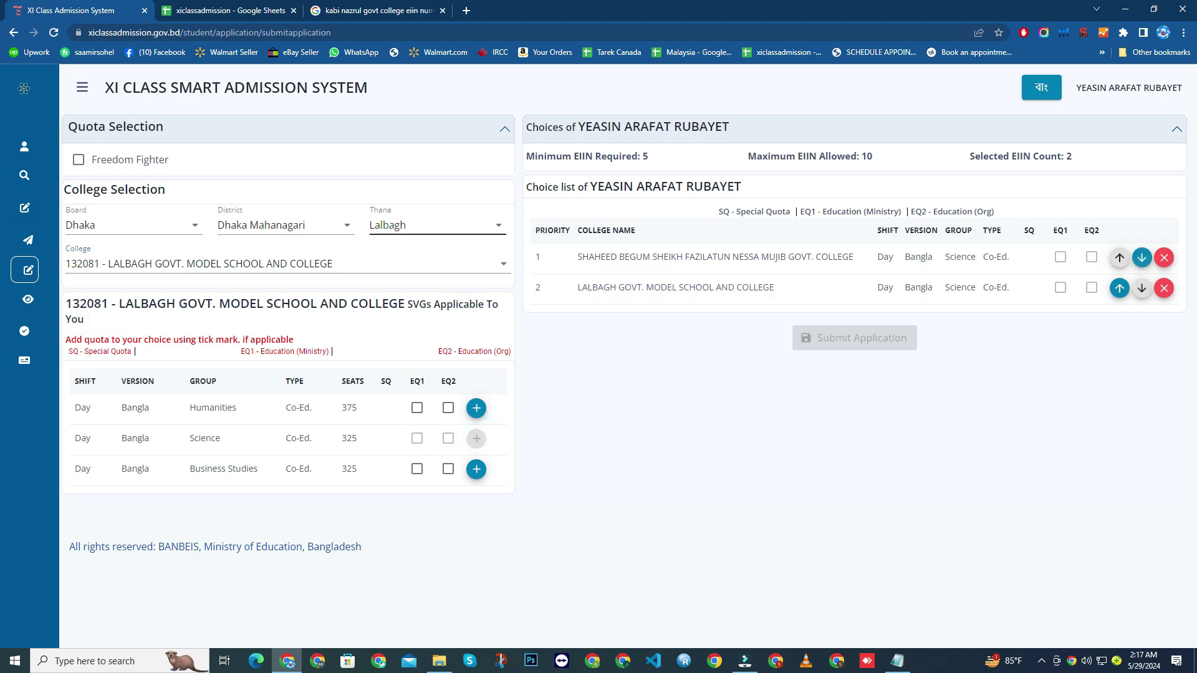
Step: Add the Science group of Kabi Nazrul Govt. College in Sutrapur thana to the choice list
left_click(498, 227)
left_click_drag(500, 317, 490, 435)
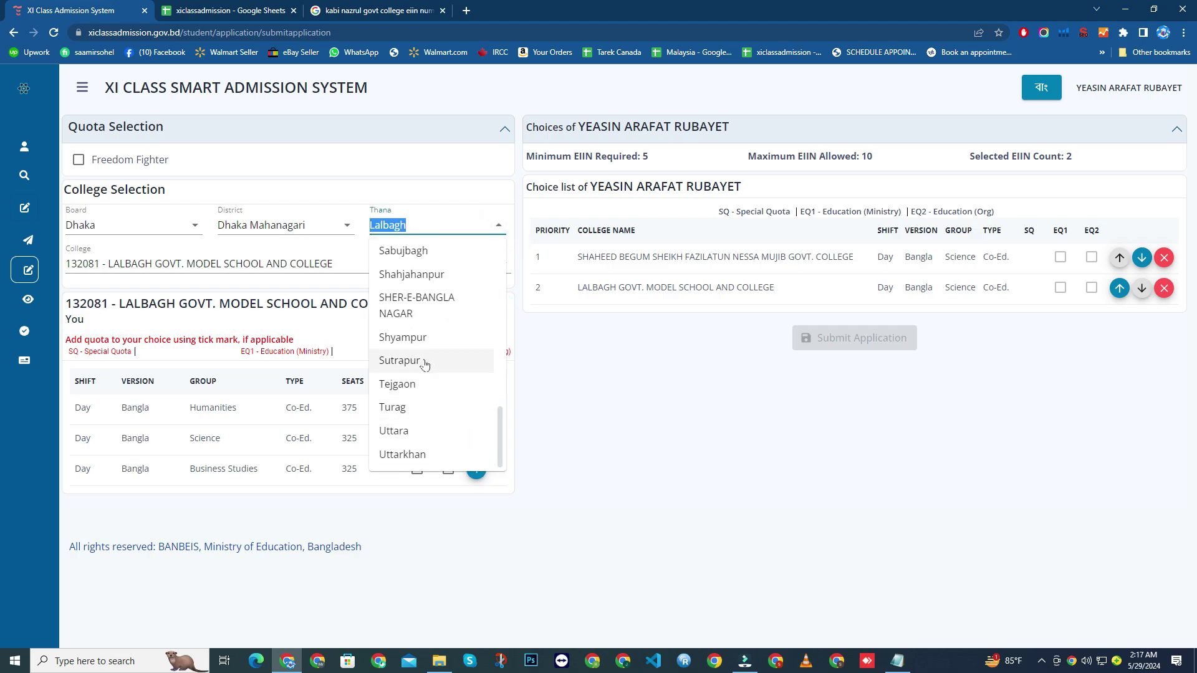
left_click(463, 360)
left_click(499, 263)
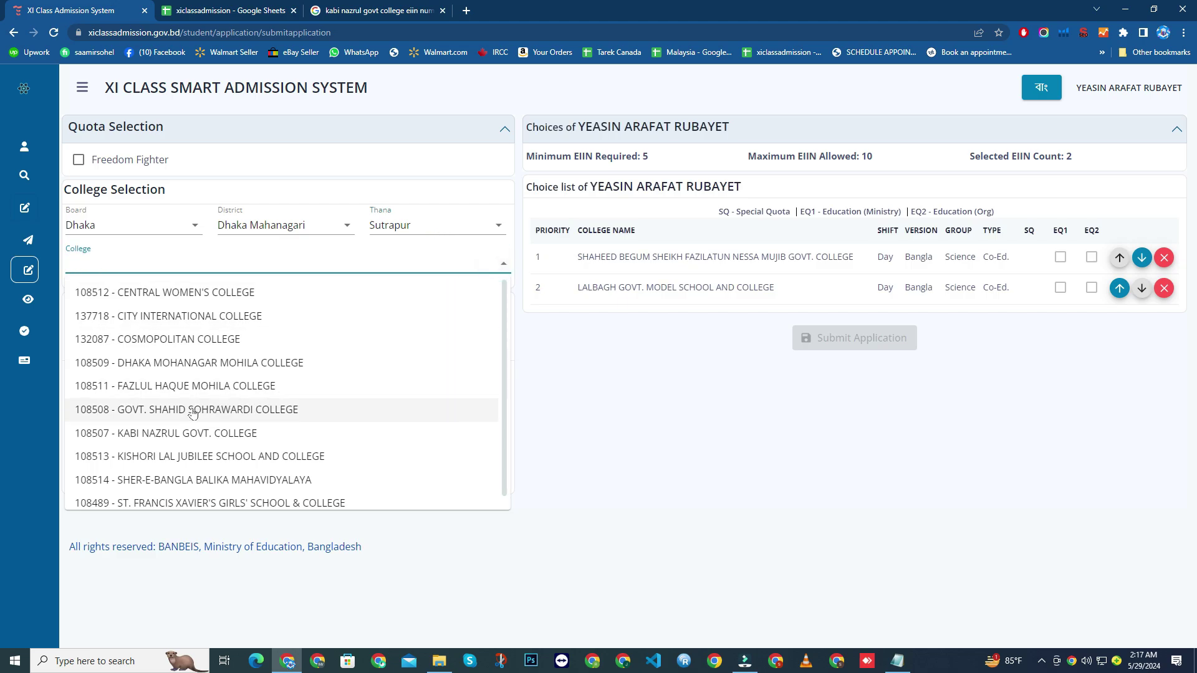
left_click(167, 434)
left_click(475, 392)
Step: Add the Science group of Govt. Shahid Sohrawardi College, in the same thana, to the choice list
left_click(498, 263)
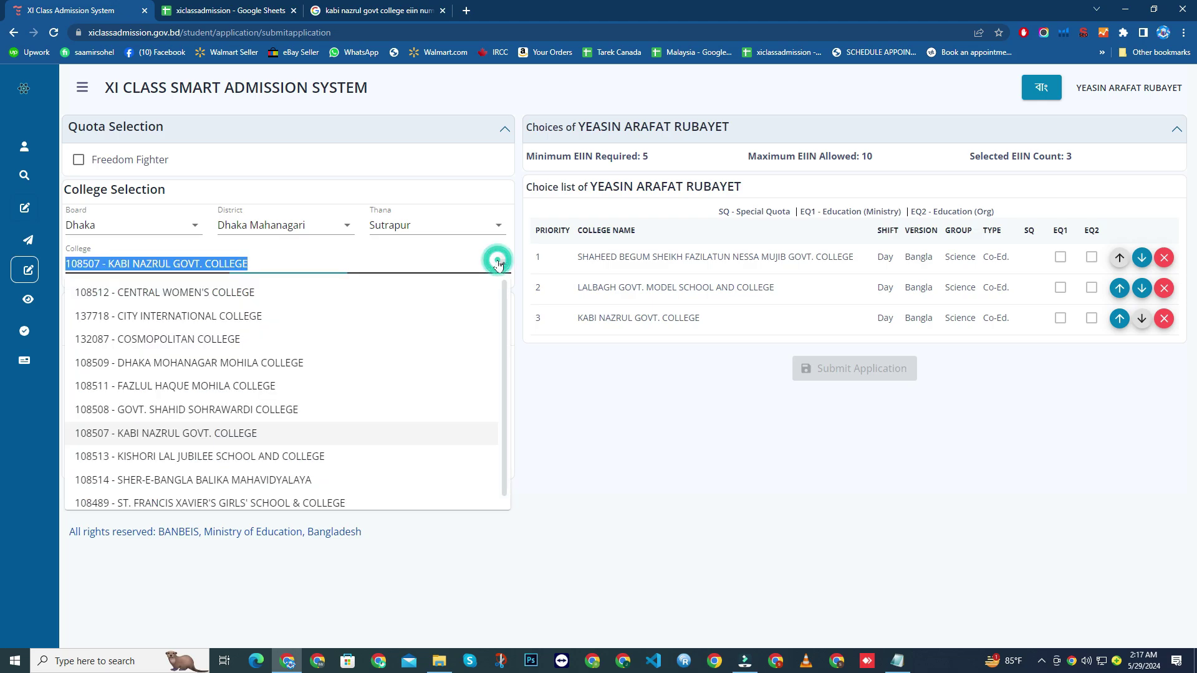
left_click(192, 410)
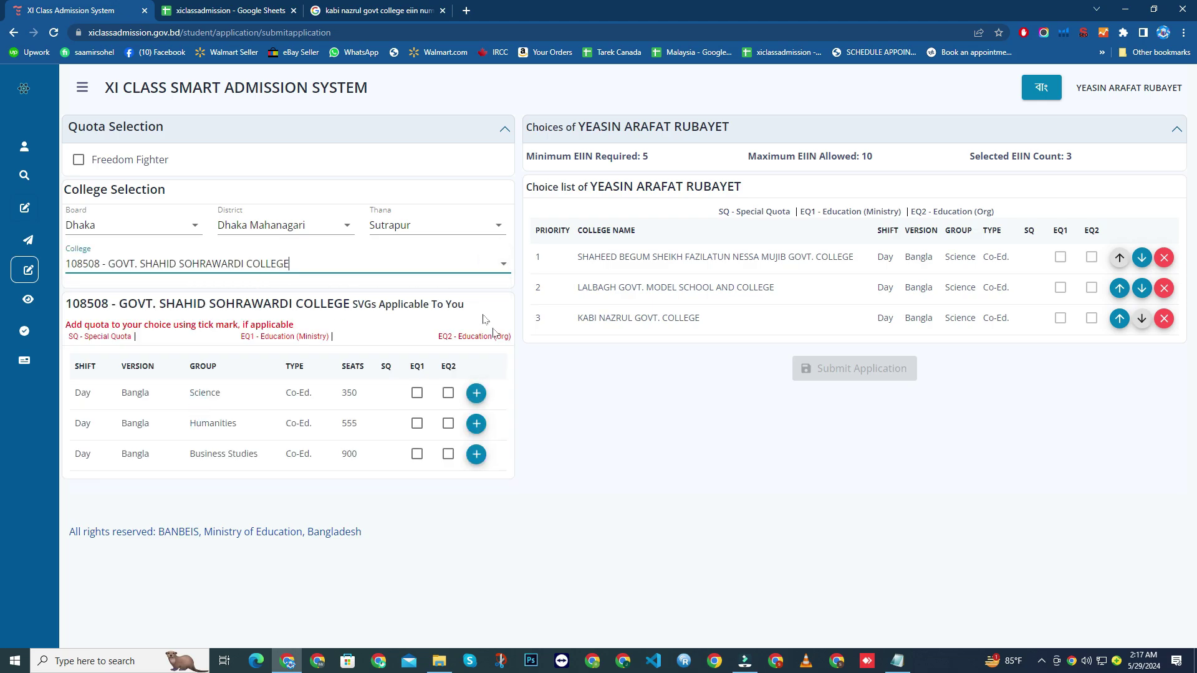
left_click(476, 392)
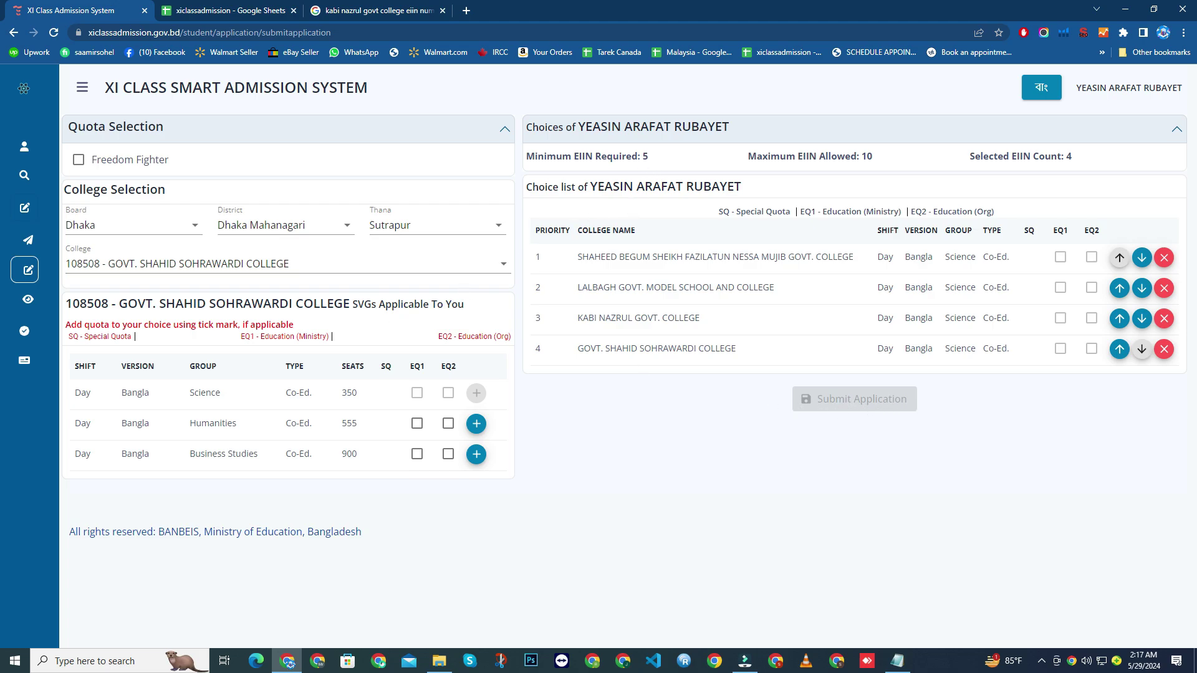
Step: Change the thana in the college selection to Mohammadpur
left_click(497, 227)
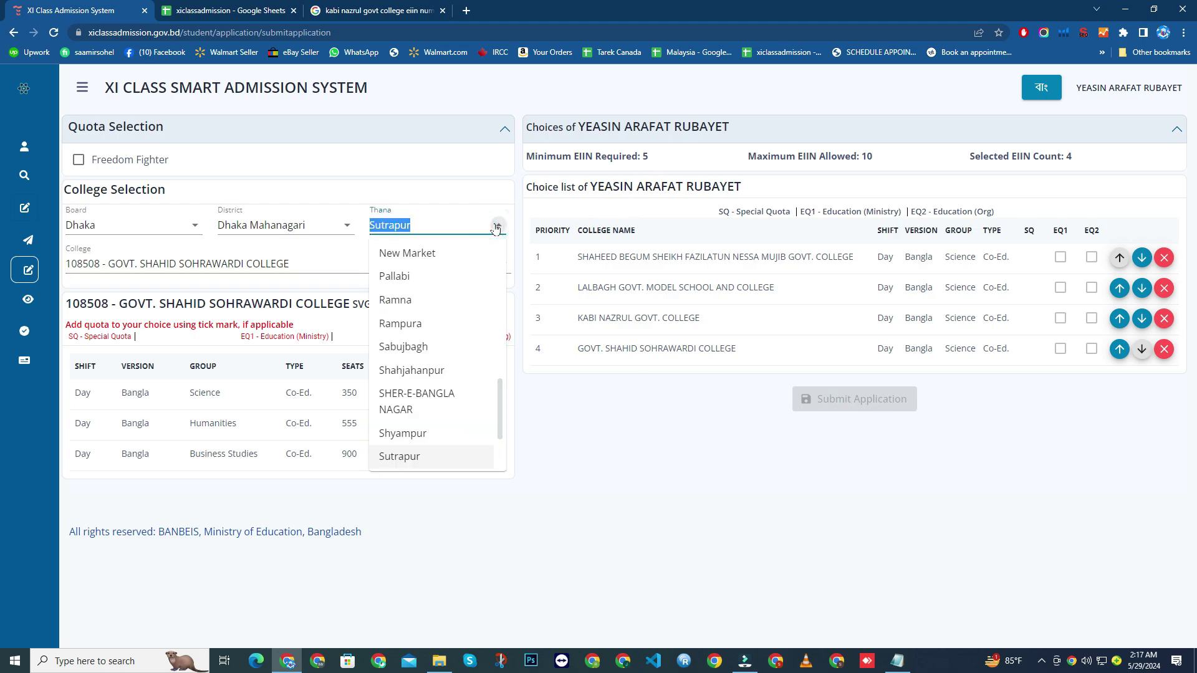
scroll(464, 374, "down", 2)
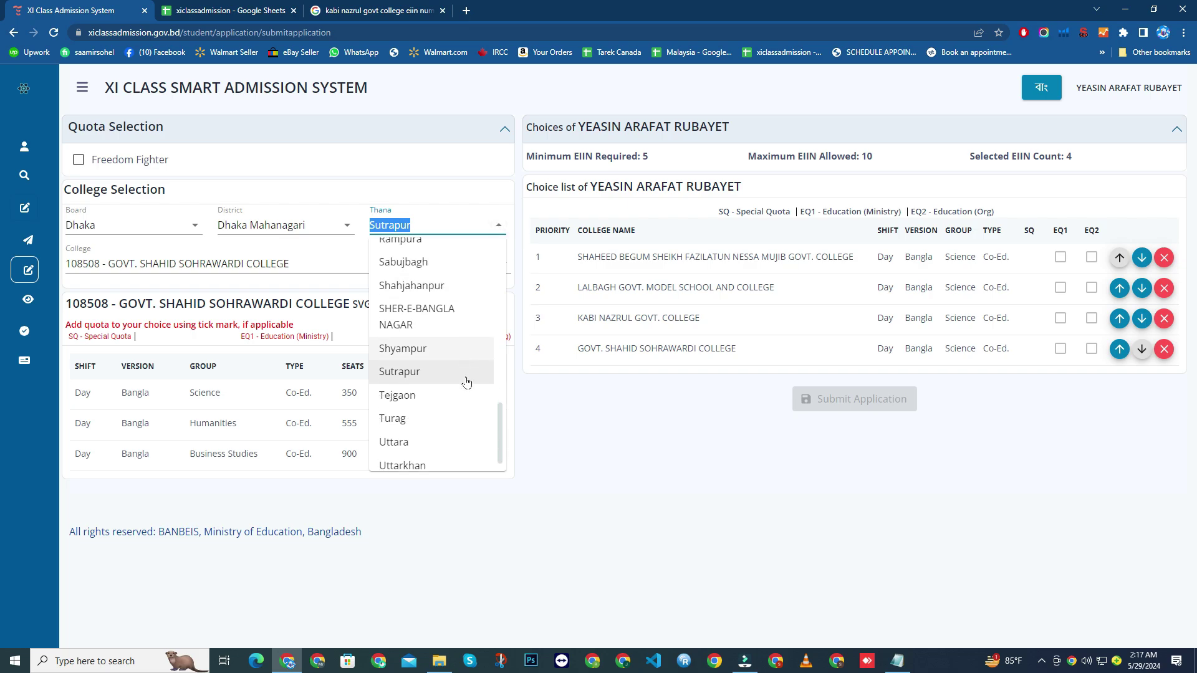
scroll(453, 361, "up", 2)
scroll(445, 371, "up", 2)
left_click(444, 366)
Step: Select 132162 - Mohammadpur Govt. College to check which groups it offers
left_click(502, 264)
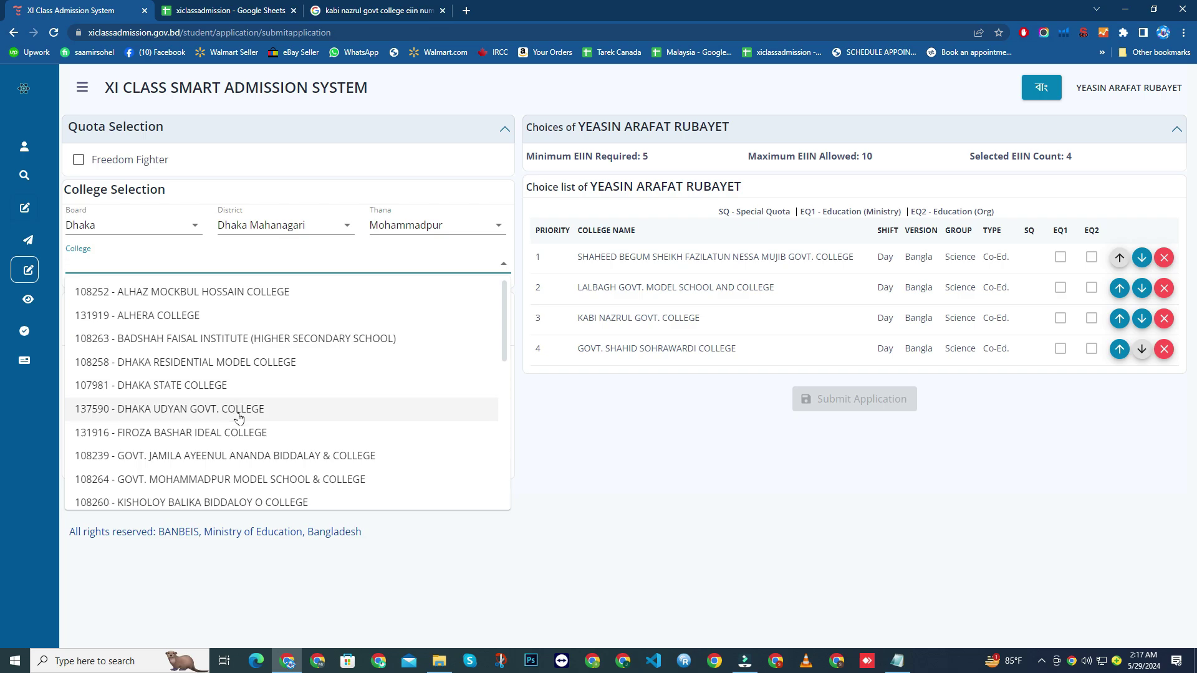
scroll(235, 393, "down", 2)
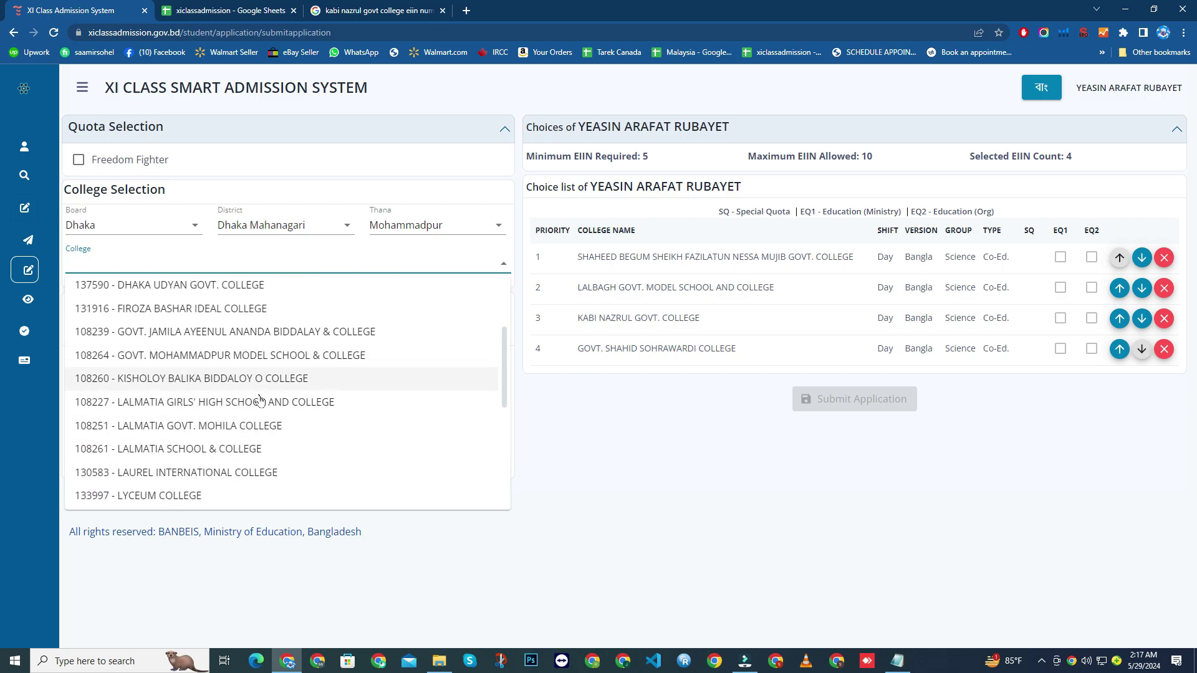
scroll(259, 380, "down", 1)
scroll(235, 411, "down", 1)
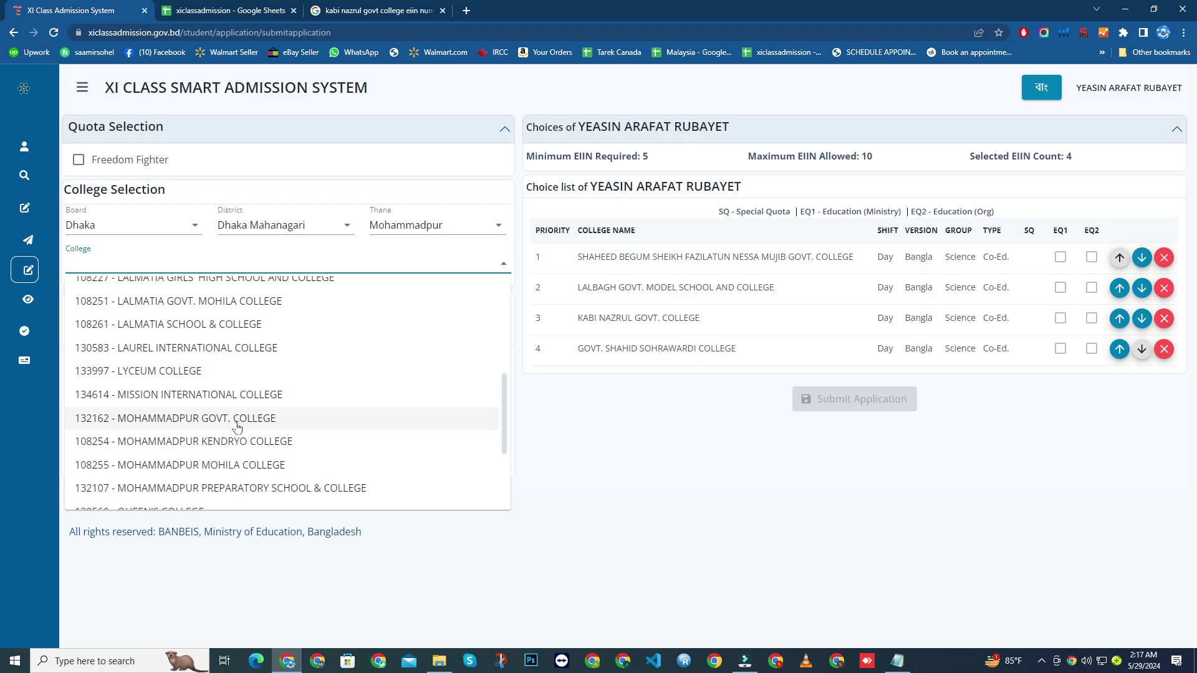
left_click(251, 419)
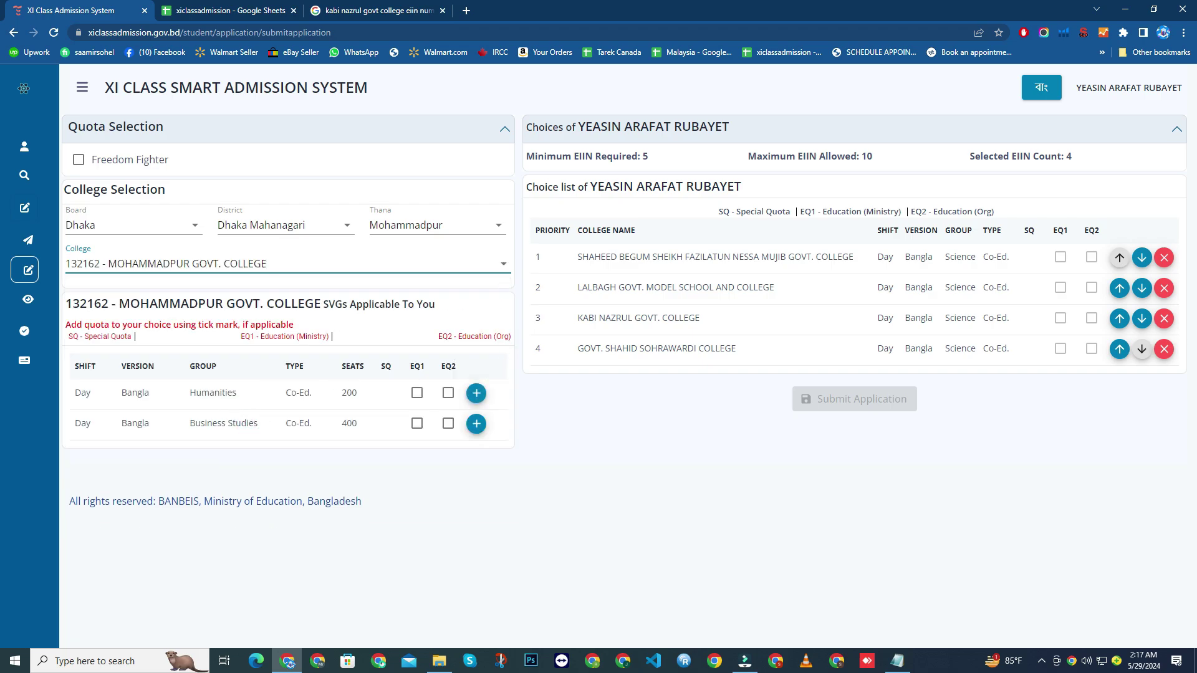
Step: Select 108254 - Mohammadpur Kendryo College instead and add its Science group to the choice list
left_click(503, 264)
scroll(302, 428, "down", 2)
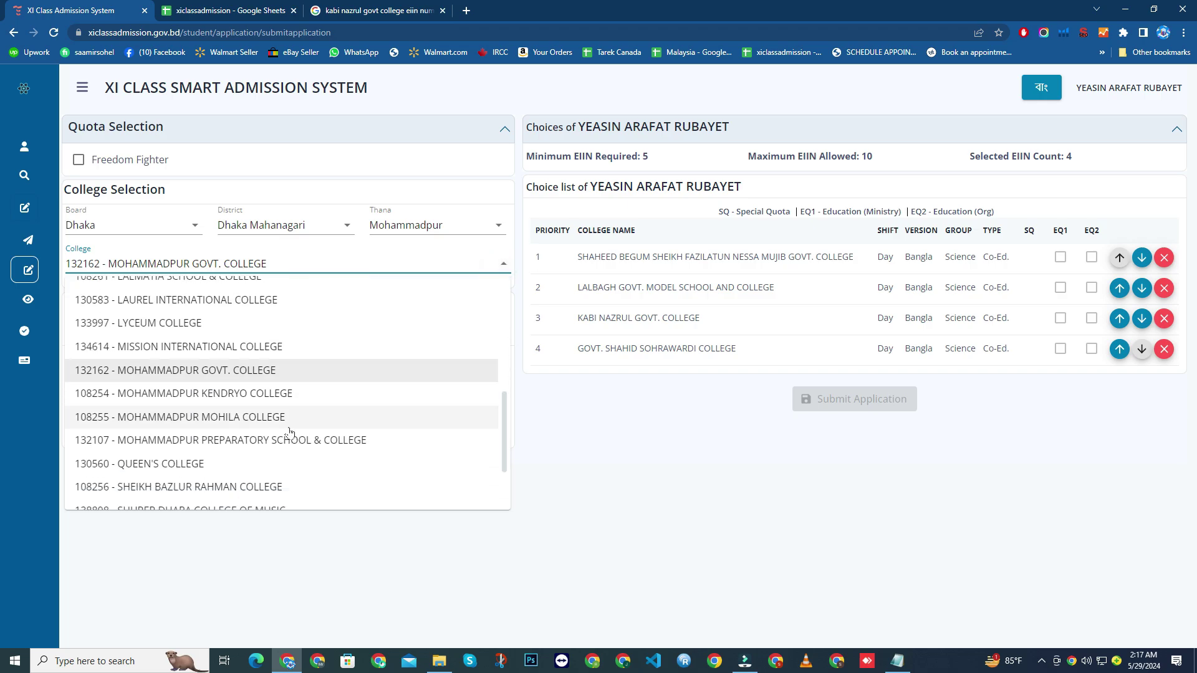
left_click(234, 397)
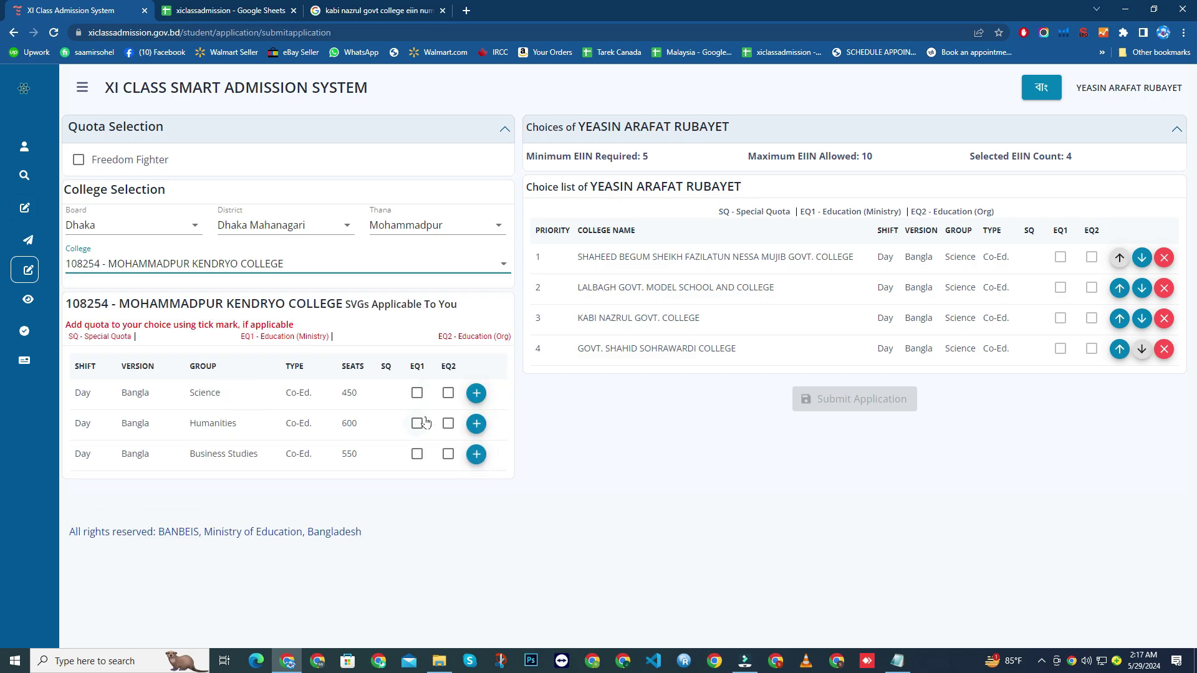
left_click(476, 394)
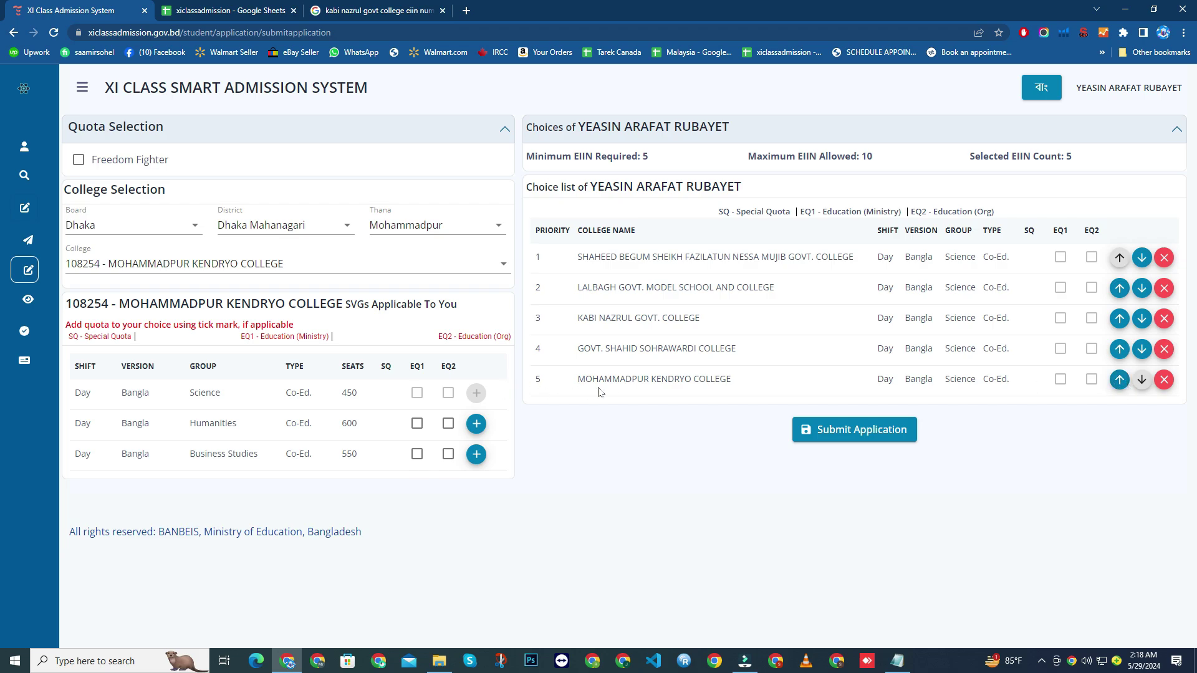
Step: Move Mohammadpur Kendryo College up to priority 4 in the choice list and back down to priority 5
left_click(1119, 380)
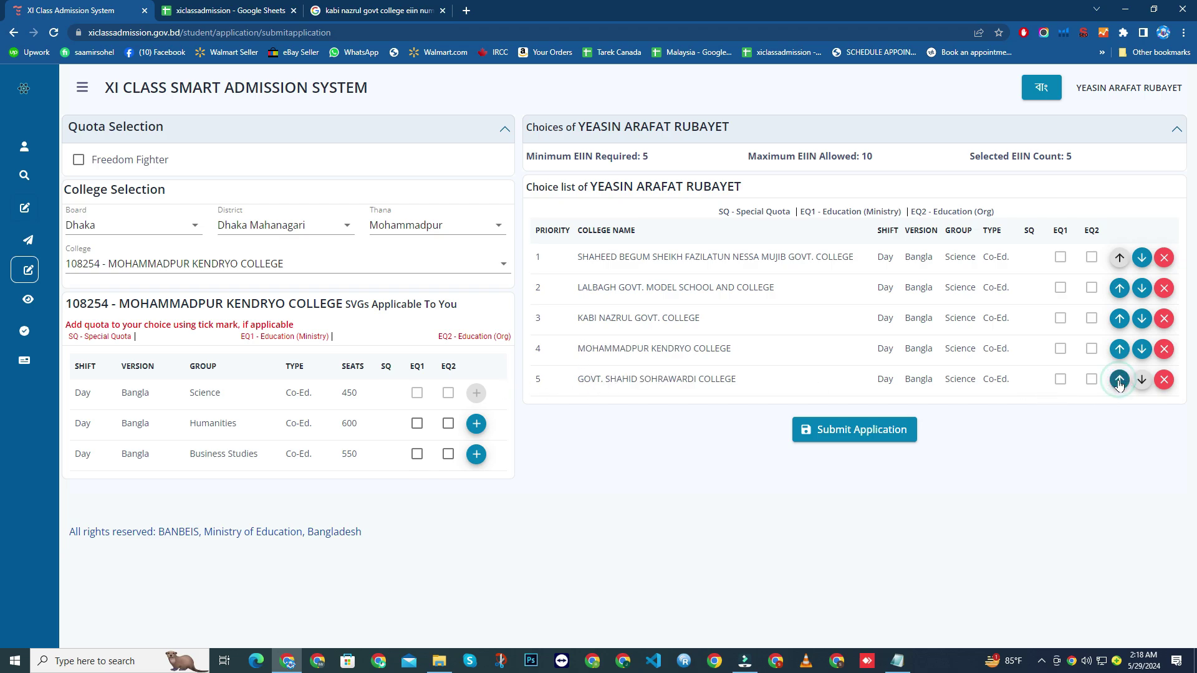
left_click(1142, 351)
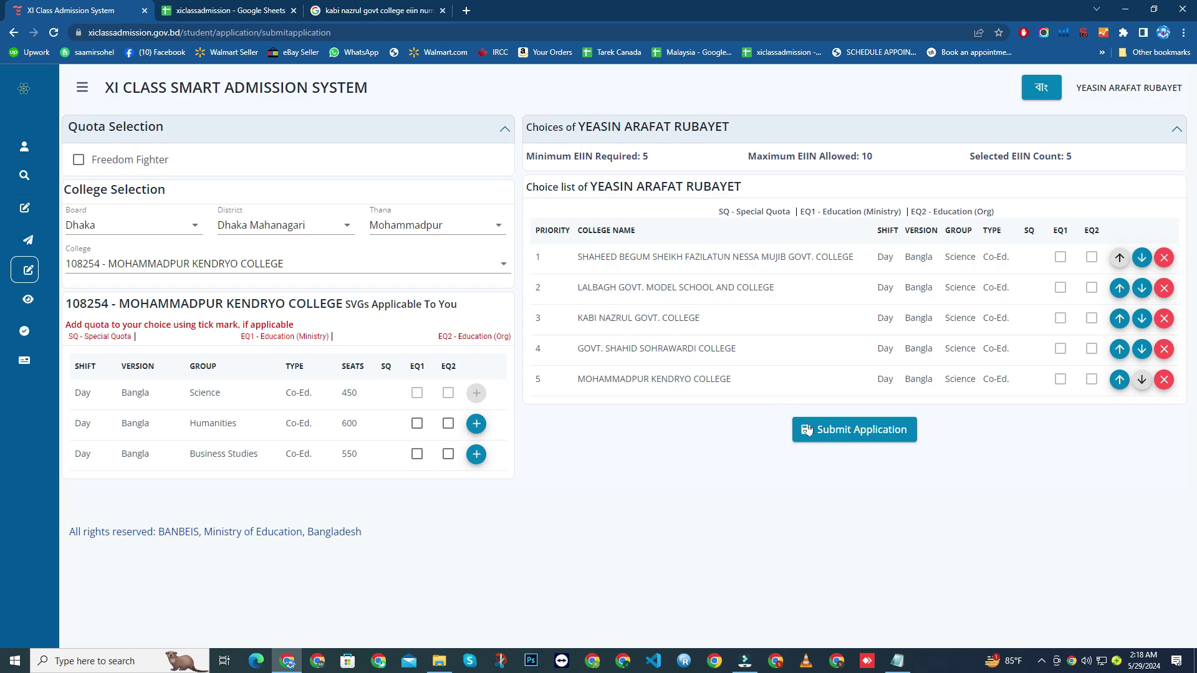
Step: Submit the application with the selected college choices and confirm the submission
left_click(877, 430)
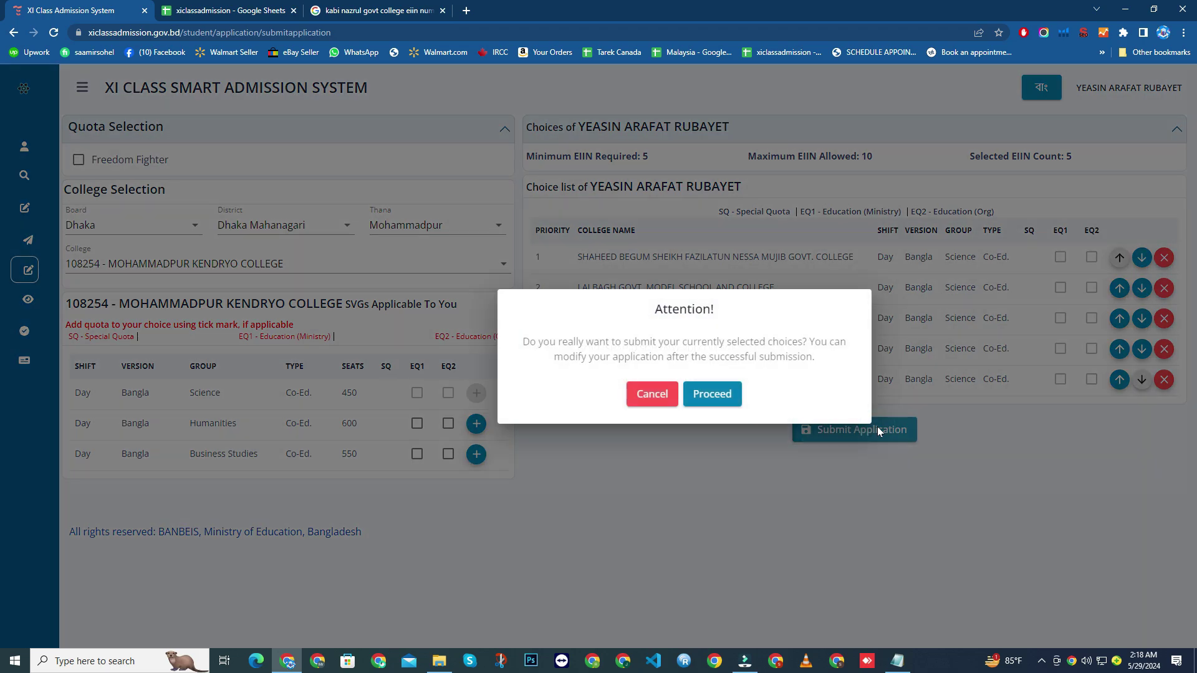
left_click(725, 399)
left_click(683, 384)
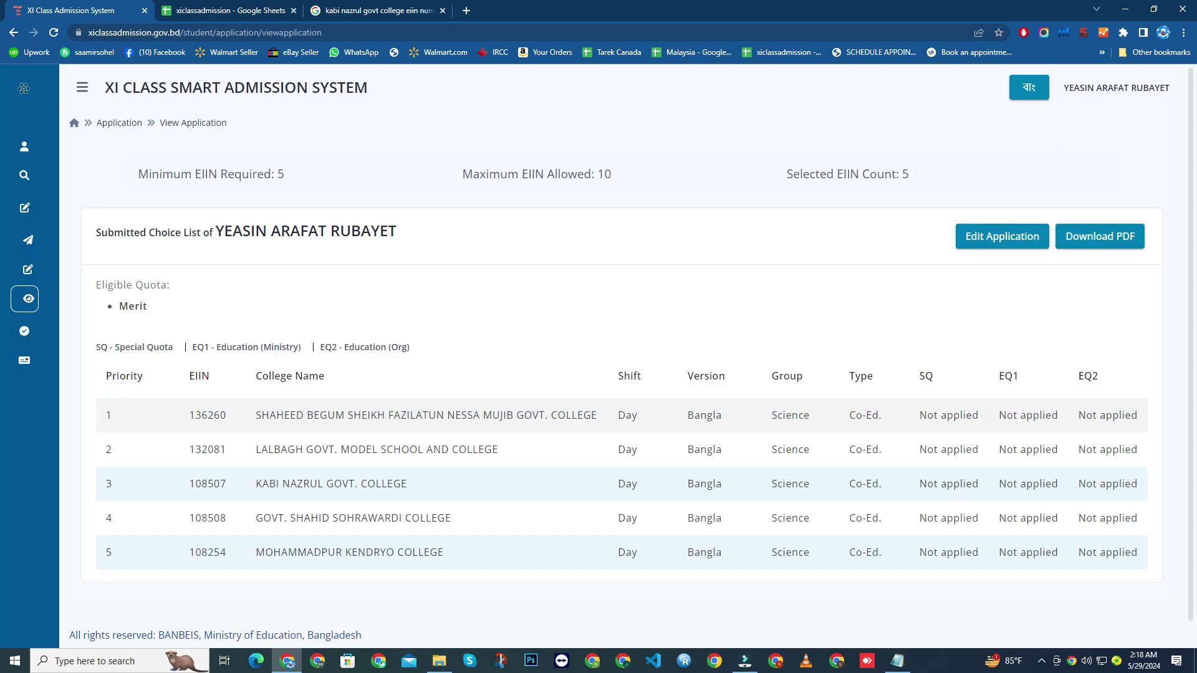
Step: Download the submitted choice list as a PDF, saving it as ApplicationReport2.pdf in the Documents download folder
scroll(823, 387, "down", 1)
scroll(1032, 311, "up", 1)
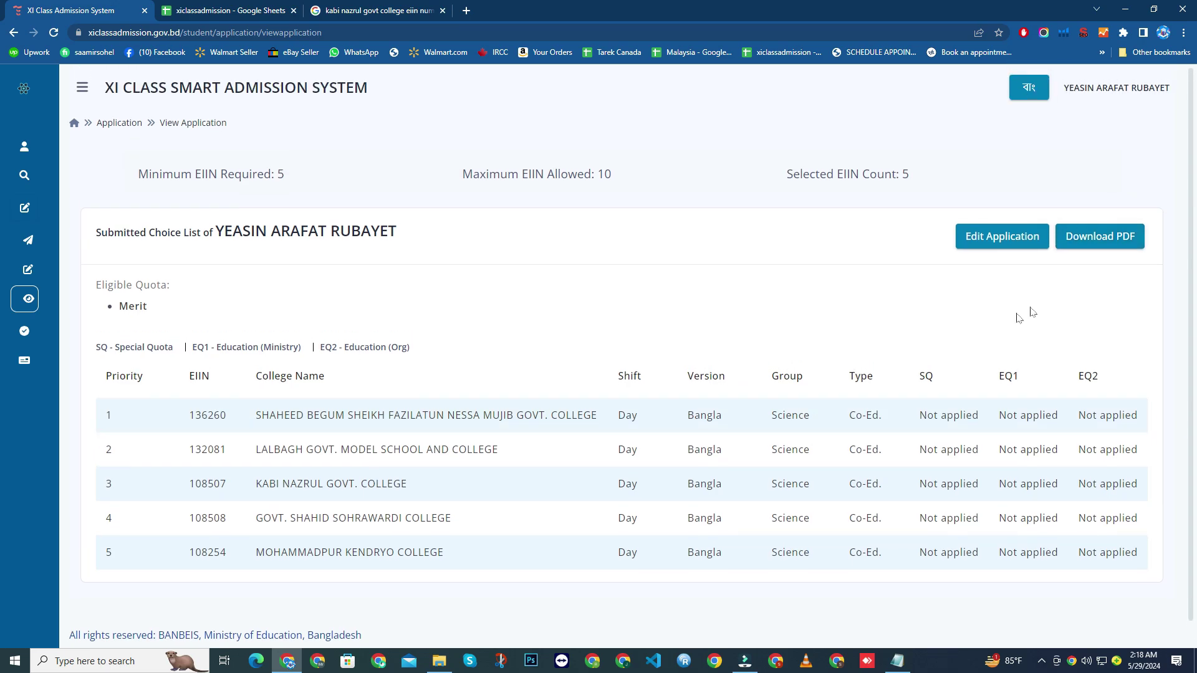
left_click(1112, 241)
scroll(821, 366, "down", 1)
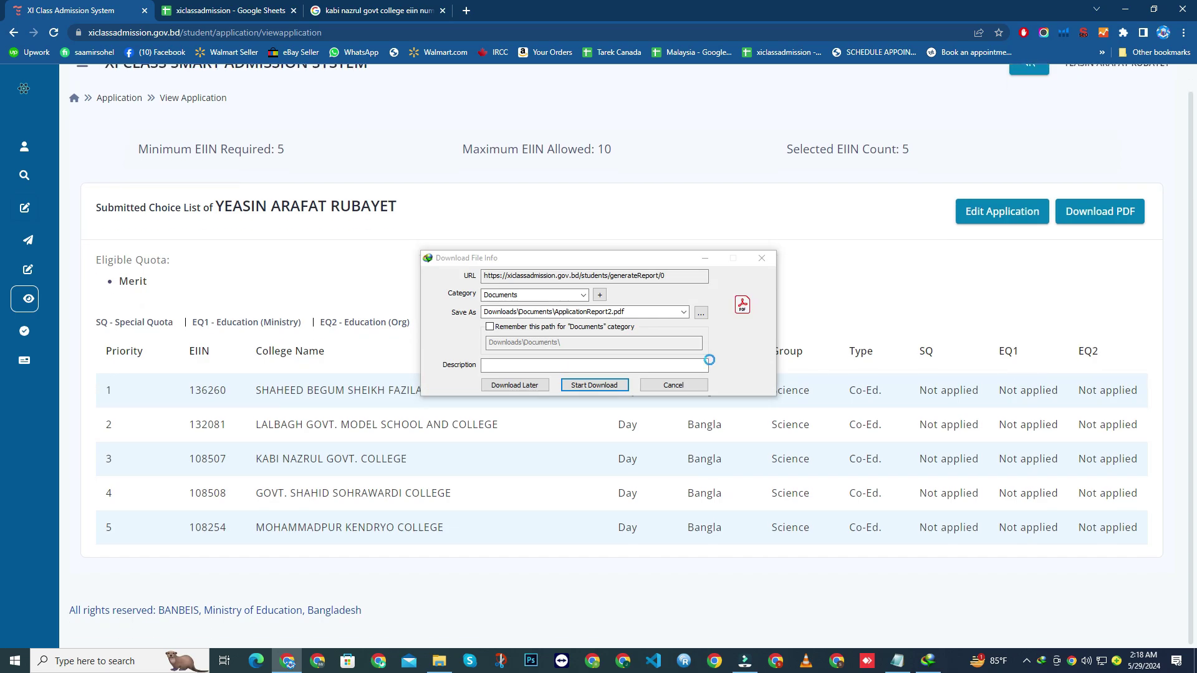
left_click(594, 384)
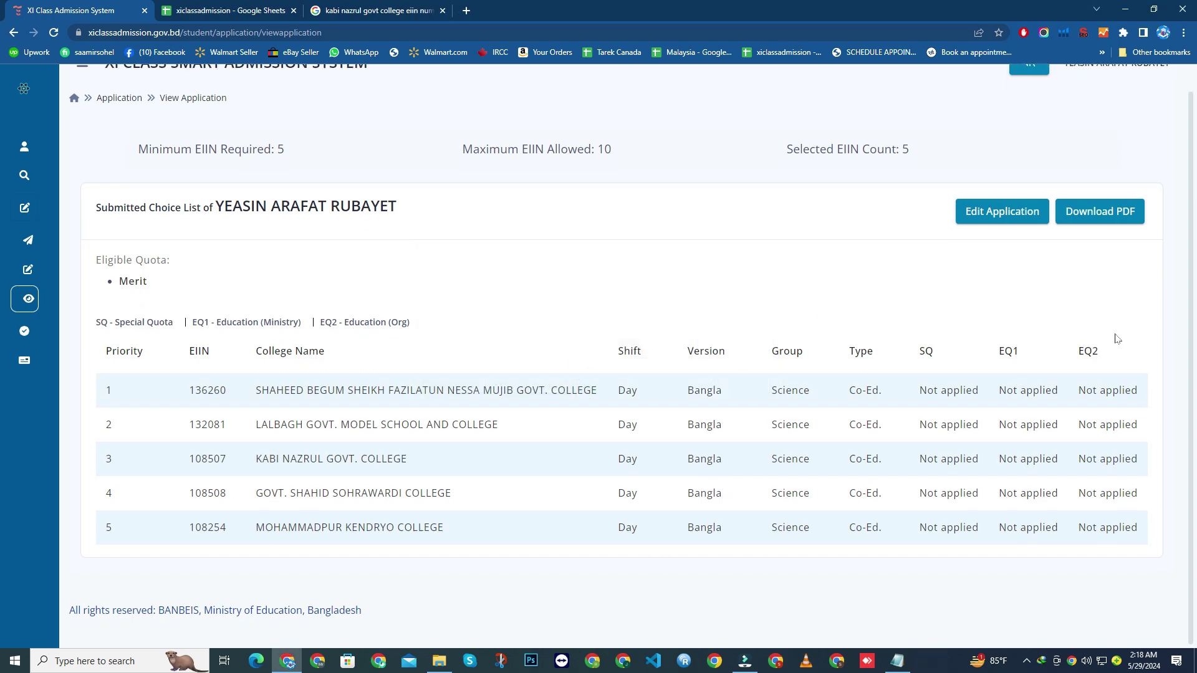
Step: Open the submitted application for editing to check the update options for its choice list
left_click(994, 214)
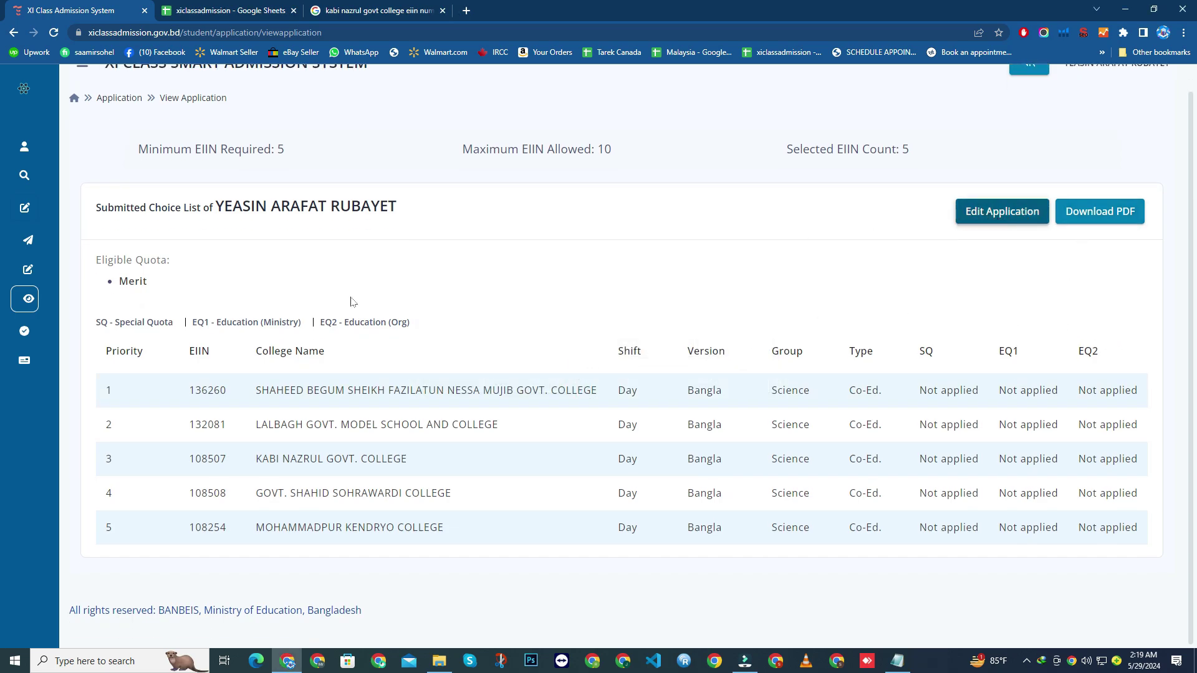
scroll(182, 360, "up", 1)
left_click(971, 240)
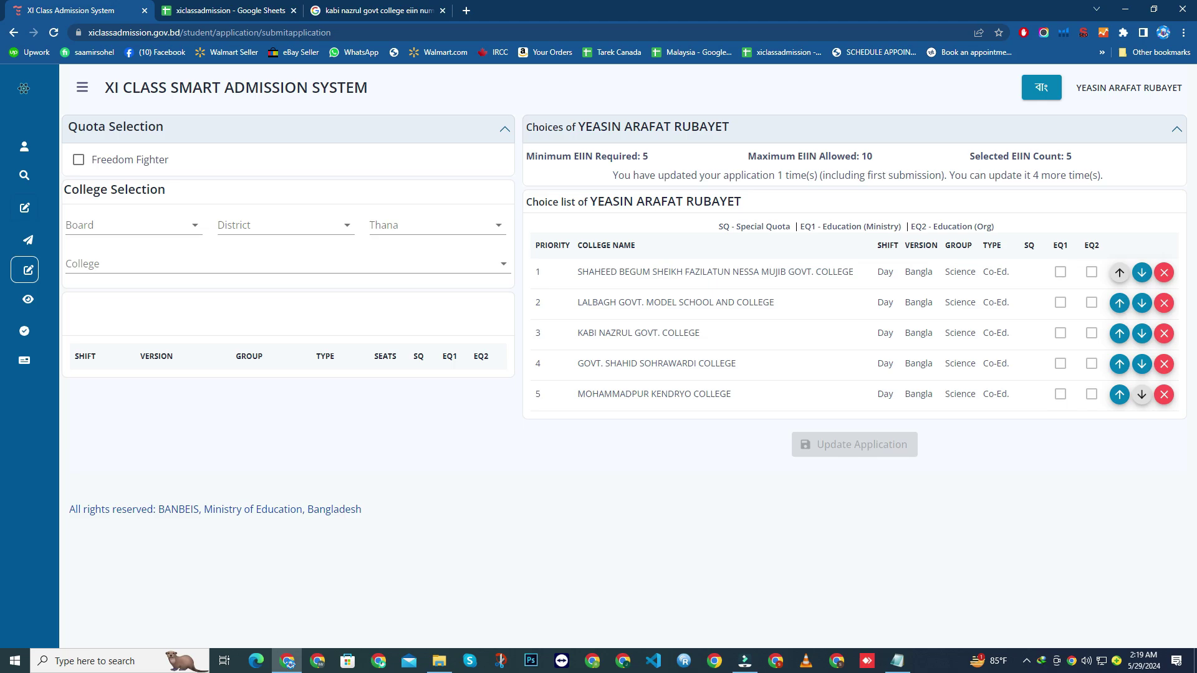
Step: Look through the applicant's profile and check the selection information page
mouse_move(55, 179)
left_click(77, 150)
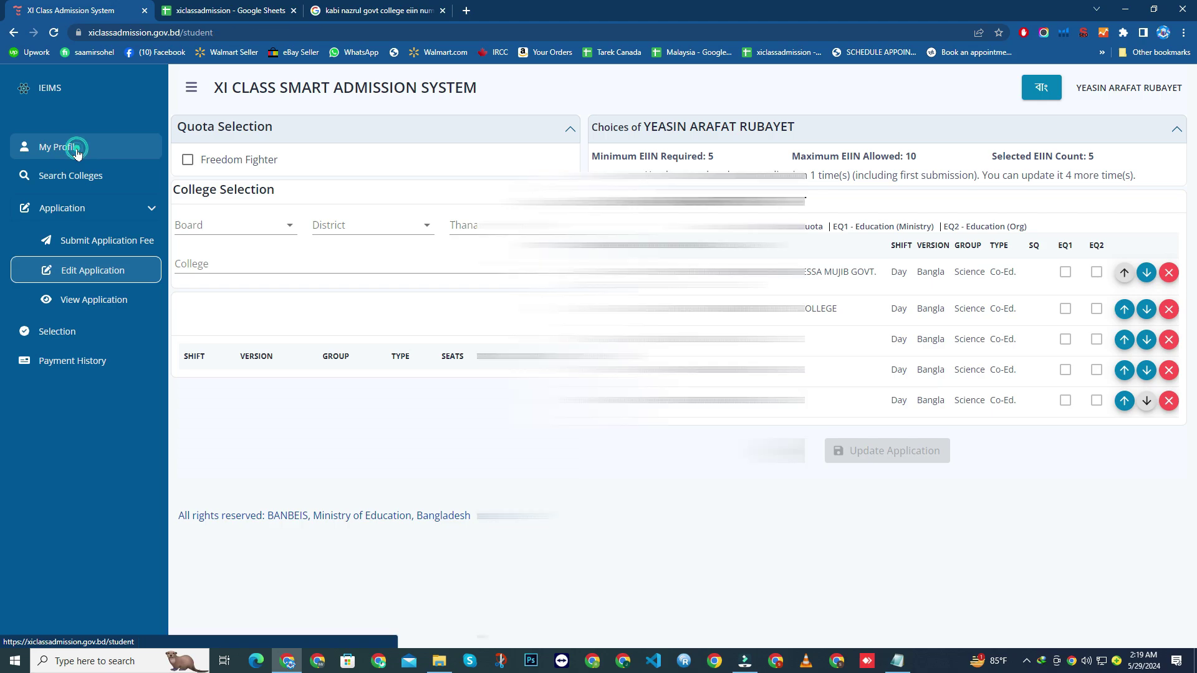
scroll(447, 393, "down", 5)
scroll(620, 337, "up", 5)
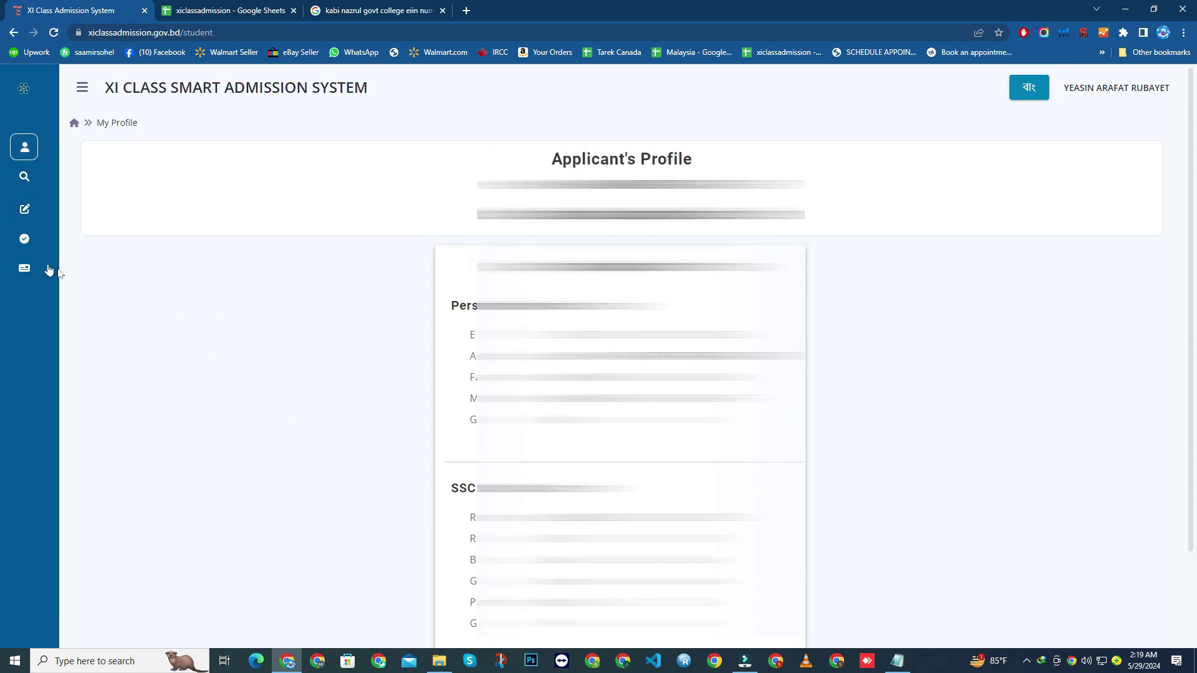
mouse_move(65, 265)
left_click(74, 232)
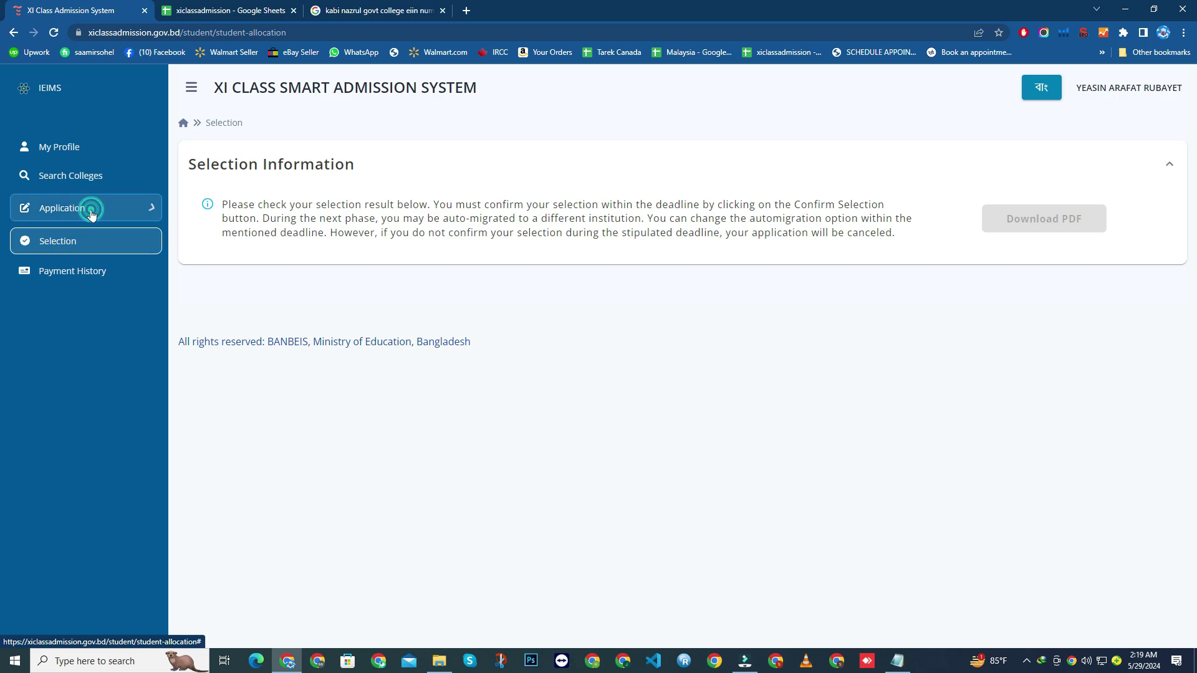
Step: View the submitted application again and review the priority order of the colleges in its choice list
left_click(88, 207)
left_click(102, 301)
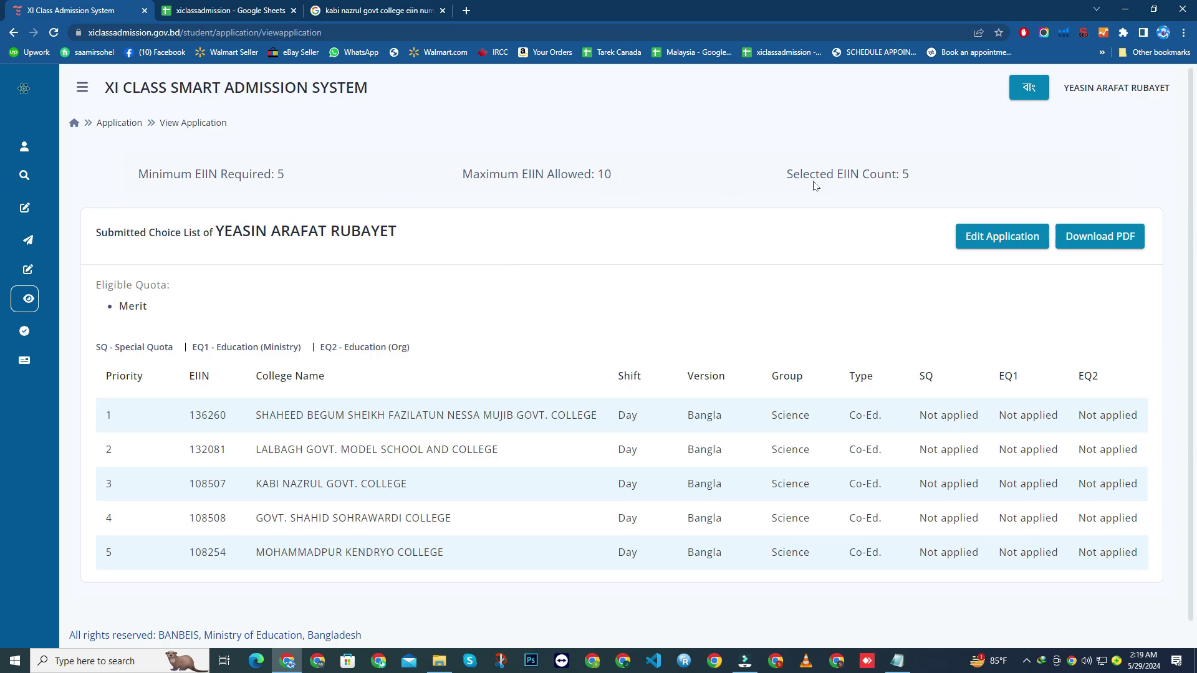
scroll(823, 294, "down", 1)
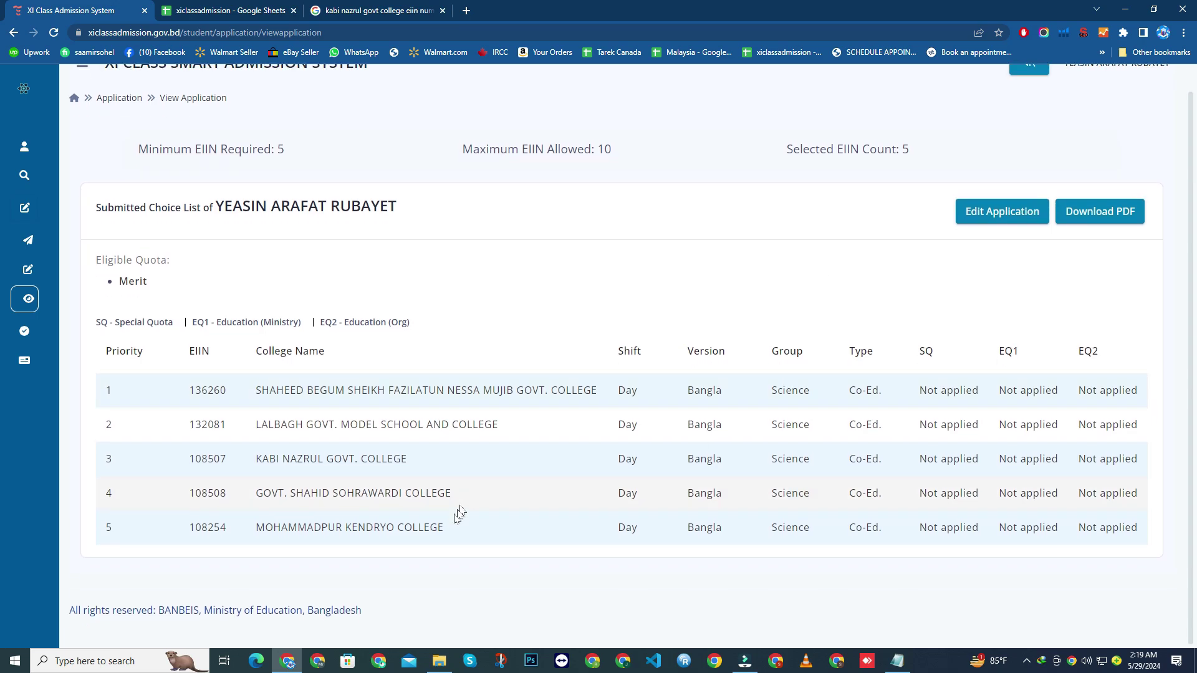
scroll(447, 524, "up", 1)
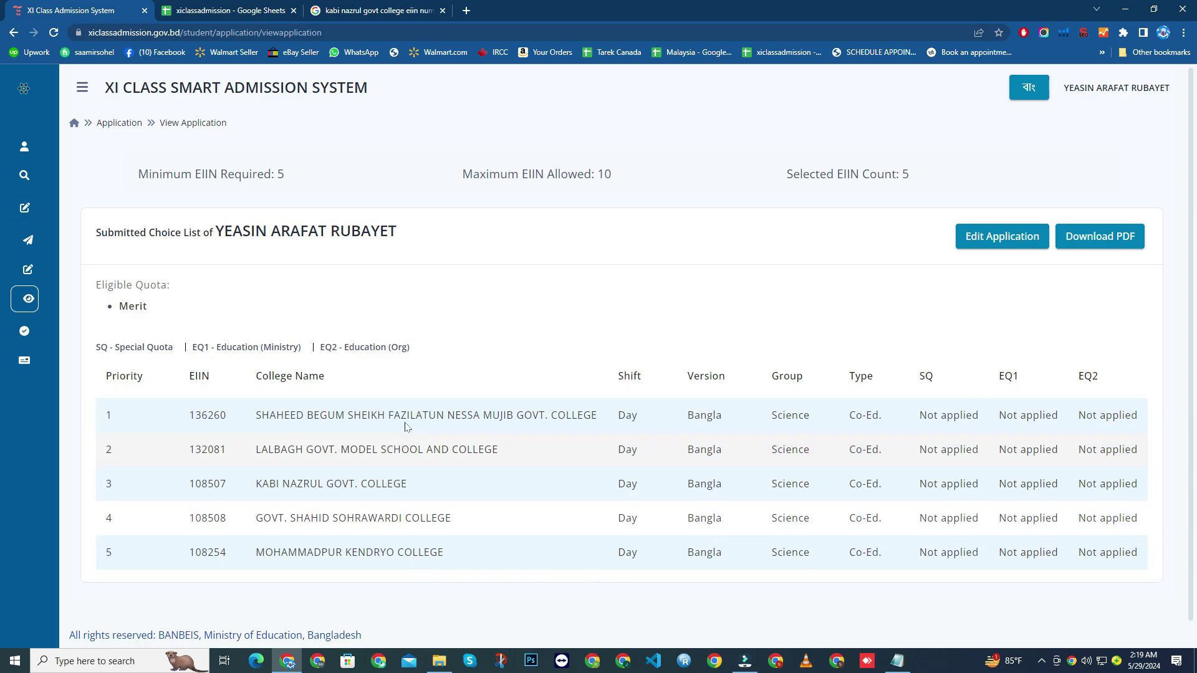
scroll(598, 483, "down", 1)
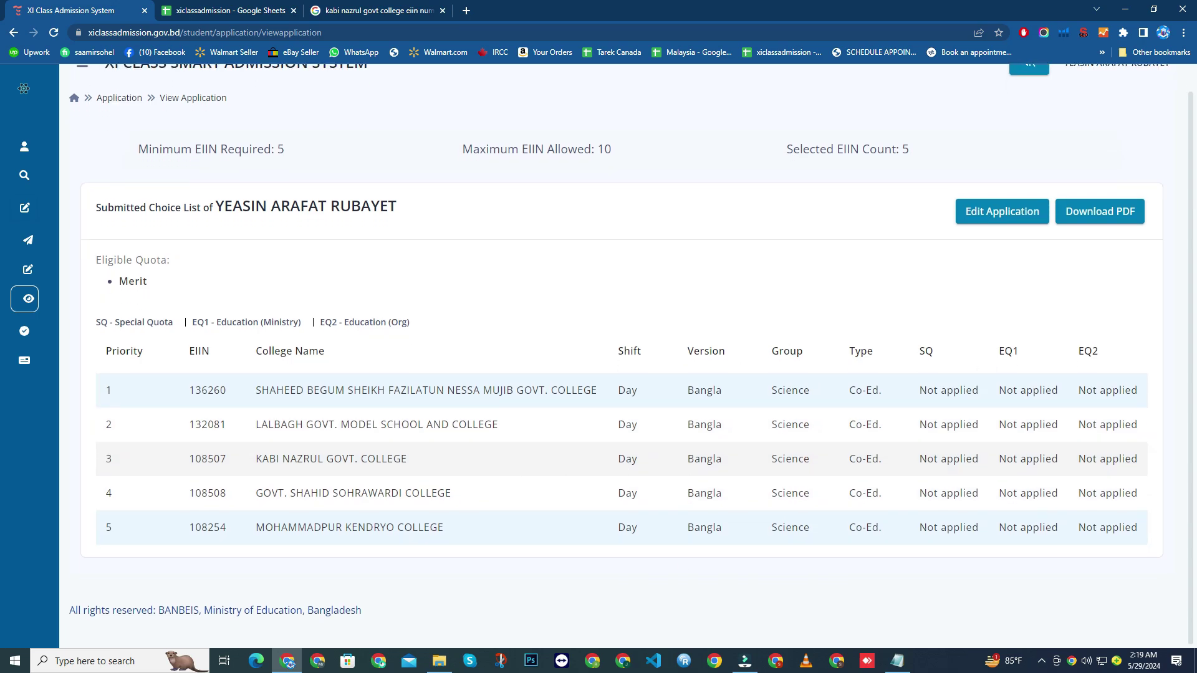
scroll(679, 462, "up", 1)
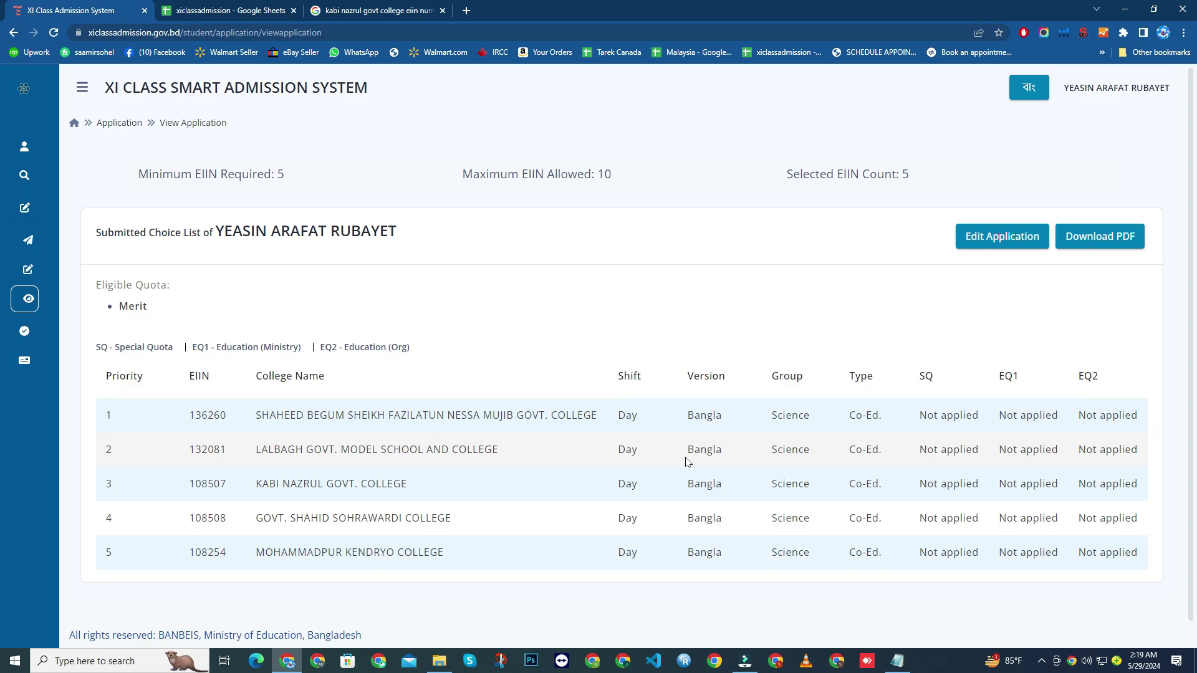